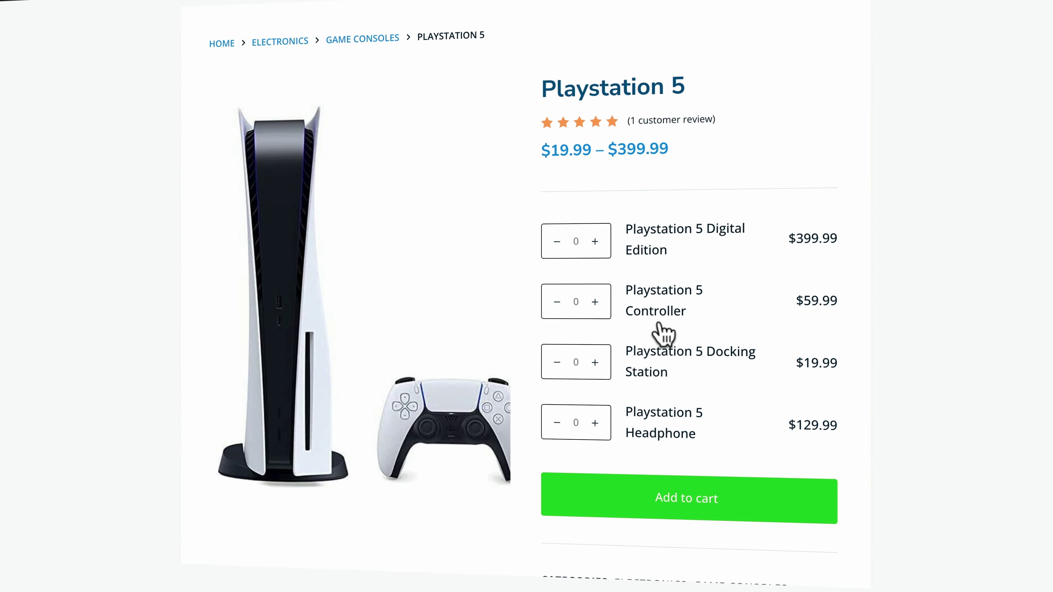
Step: On the Playstation 5 page, raise the Controller quantity to 3 and add one Headphone
{"action": "left_click", "coordinate": [594, 302]}
{"action": "left_click", "coordinate": [594, 302]}
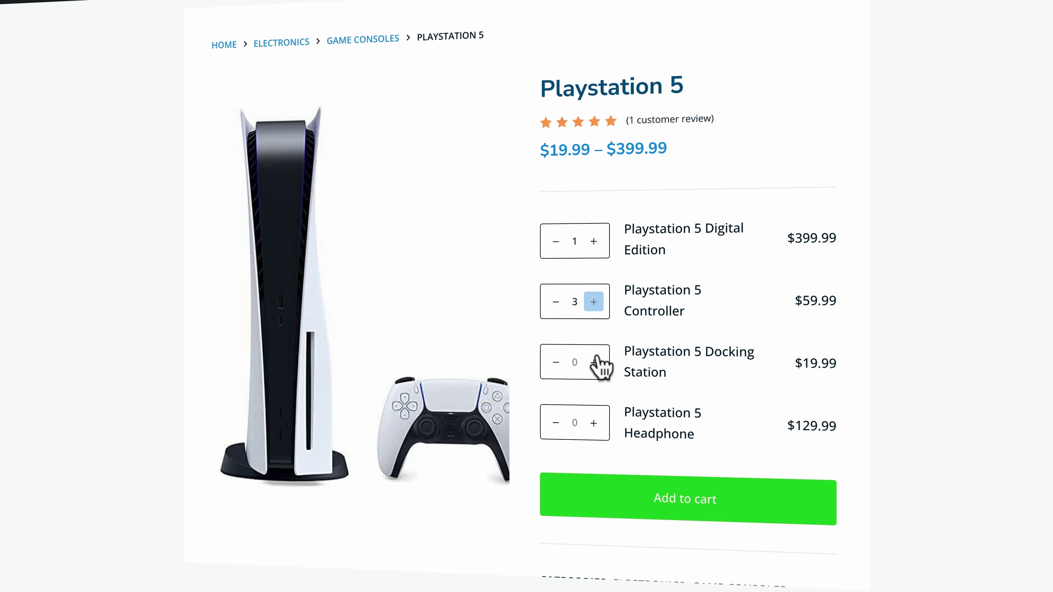
{"action": "left_click", "coordinate": [593, 423]}
{"action": "left_click", "coordinate": [592, 212]}
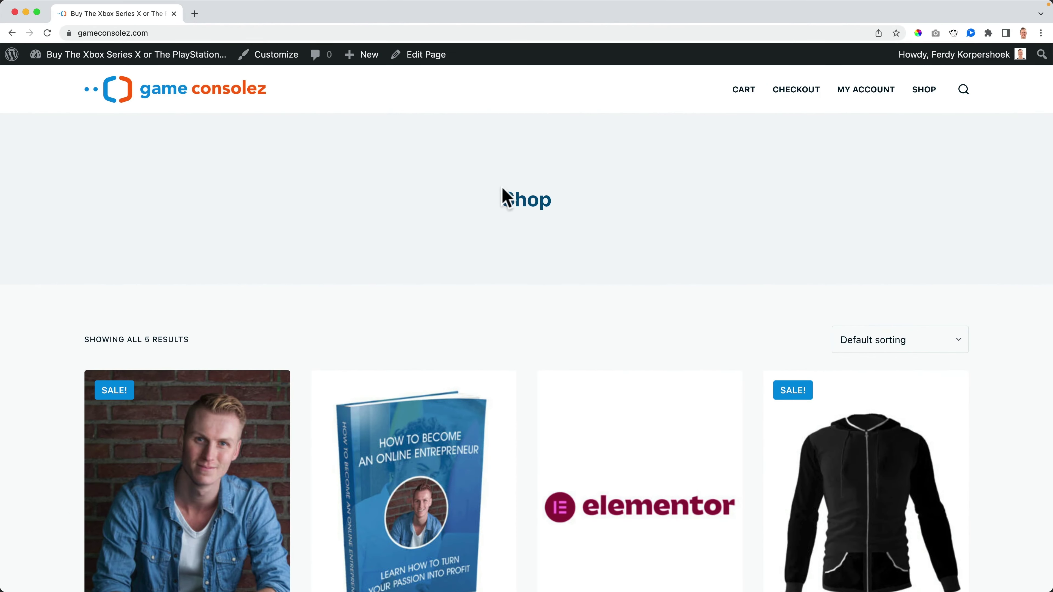
Step: Add a new WooCommerce product and enter the name 'Playstation 5'
{"action": "mouse_move", "coordinate": [359, 58]}
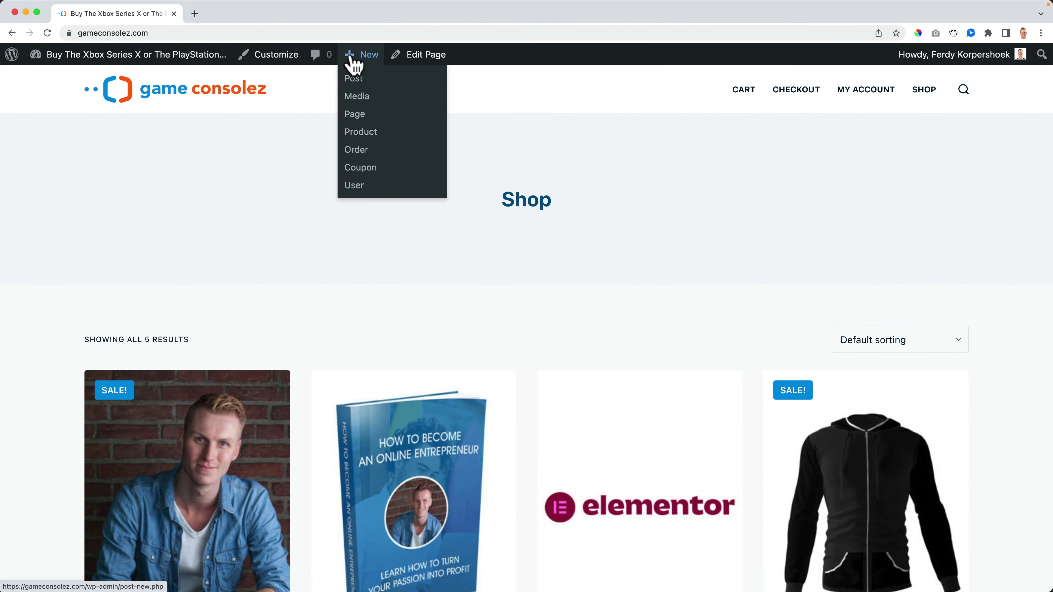
{"action": "left_click", "coordinate": [363, 131]}
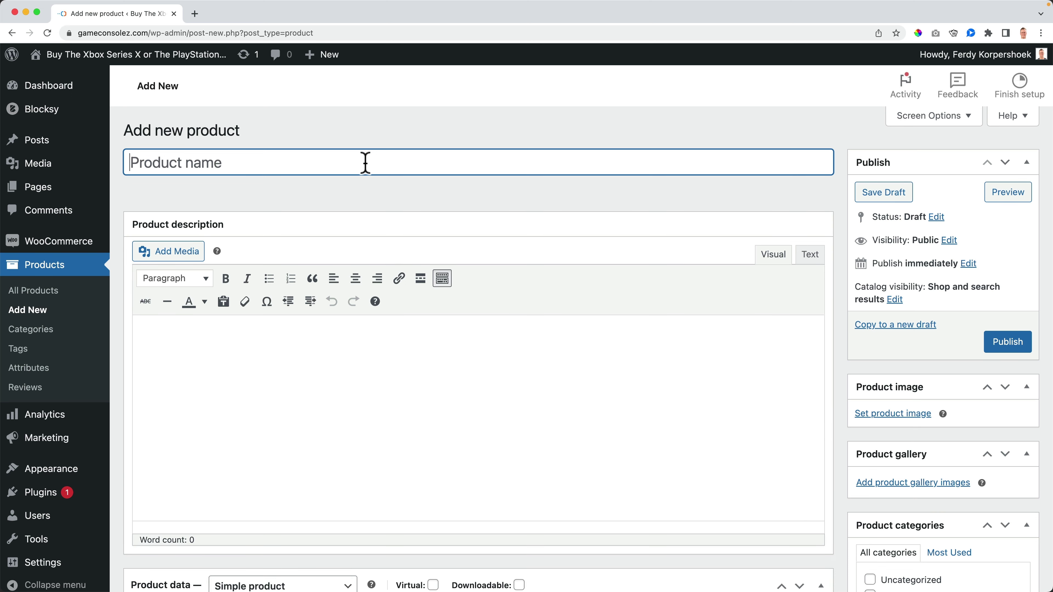
{"action": "type", "text": "Playstation 5"}
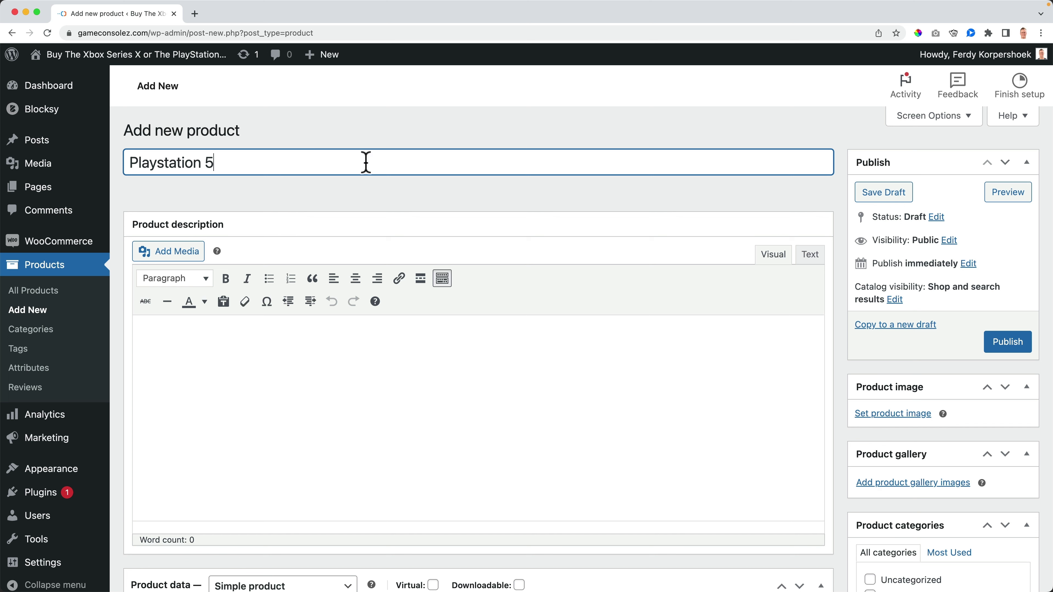
Step: Set the product data type to Grouped product
{"action": "scroll", "coordinate": [352, 174], "scroll_direction": "down", "scroll_amount": 5}
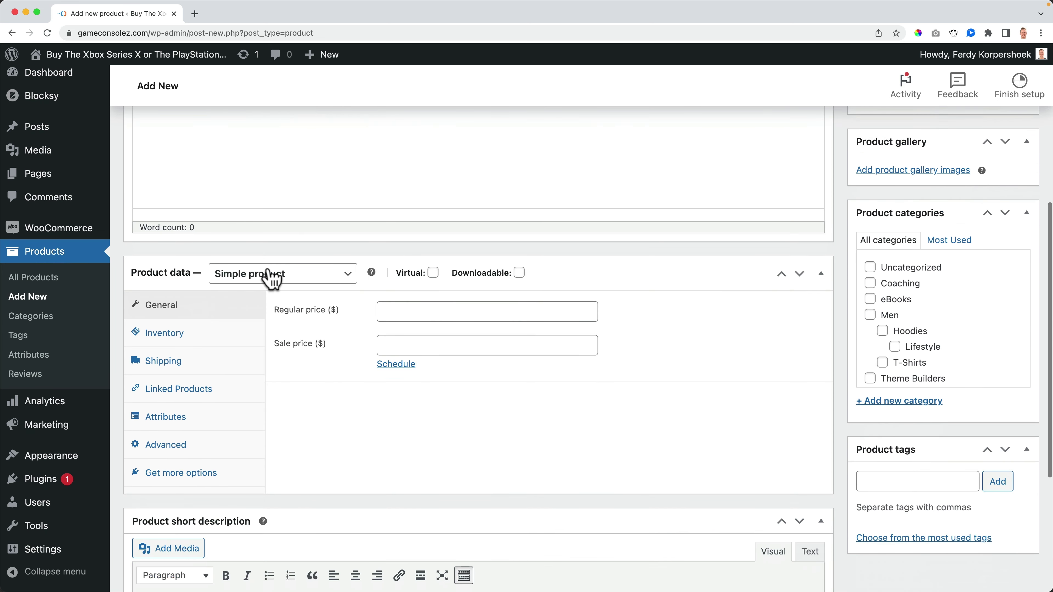
{"action": "left_click", "coordinate": [270, 277]}
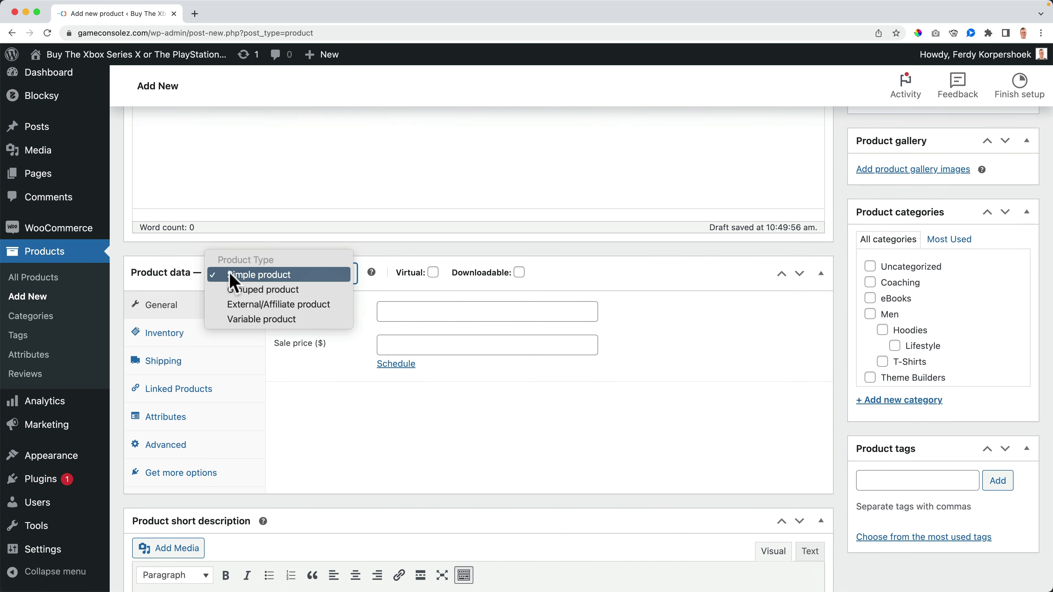
{"action": "left_click", "coordinate": [278, 291]}
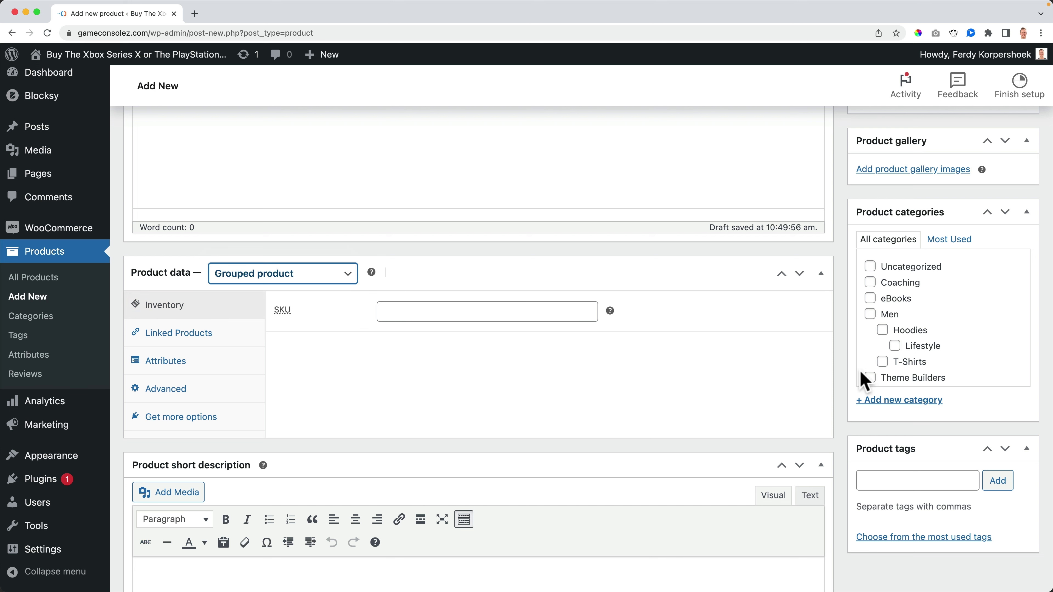
Step: Create the Electronics category and a Game Consoles subcategory under it
{"action": "scroll", "coordinate": [845, 378], "scroll_direction": "up", "scroll_amount": 1}
{"action": "left_click", "coordinate": [900, 434]}
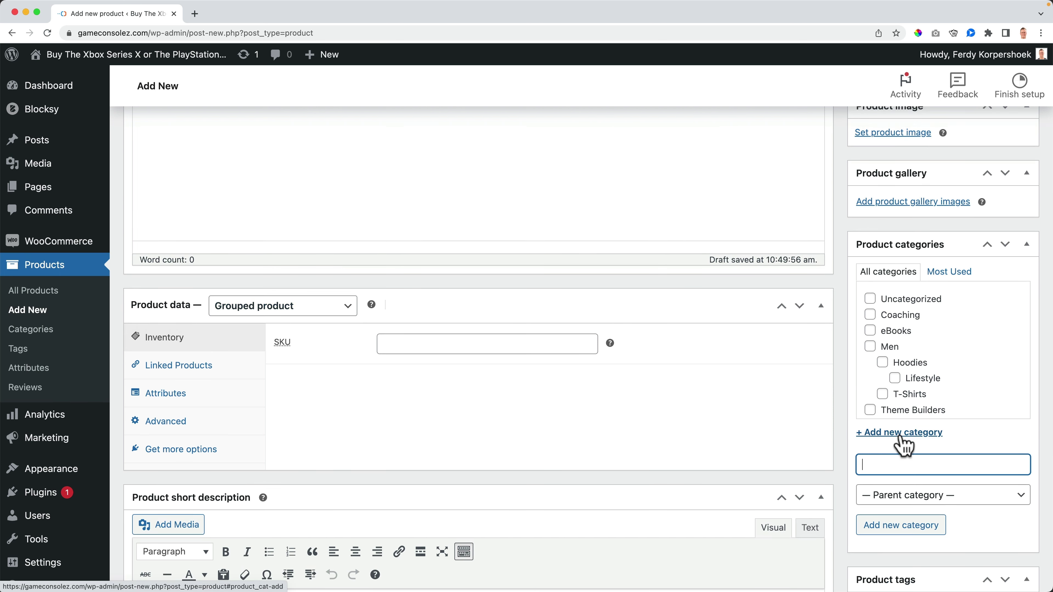
{"action": "type", "text": "Electronics"}
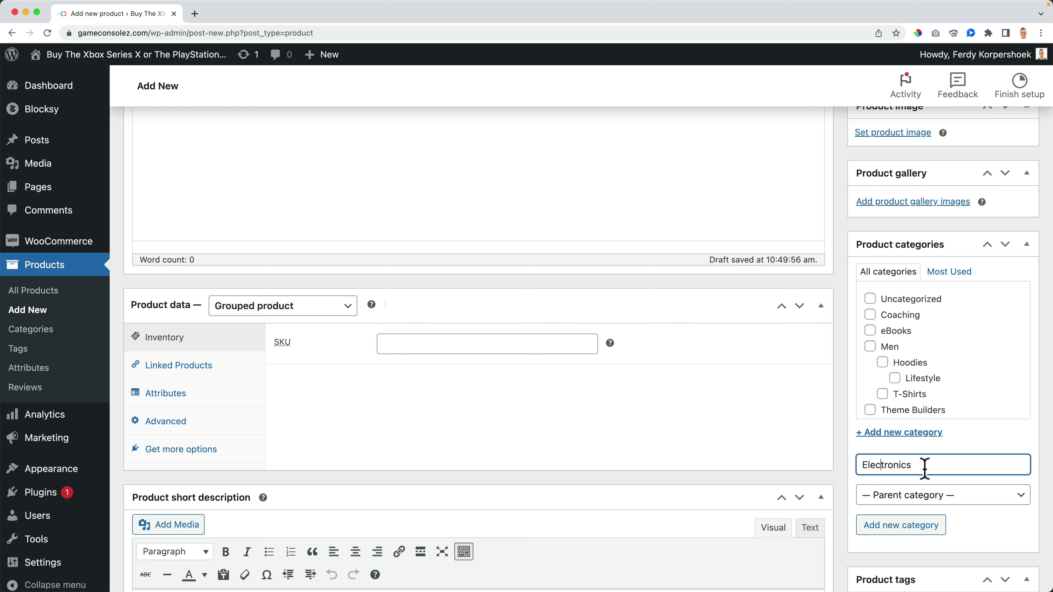
{"action": "left_click", "coordinate": [920, 530]}
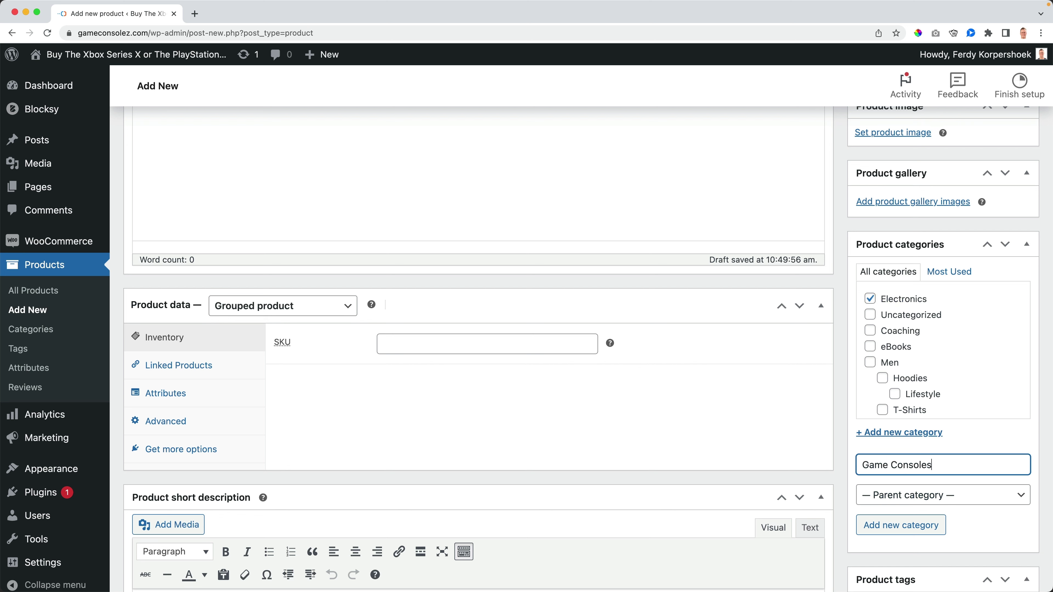
{"action": "left_click", "coordinate": [937, 497]}
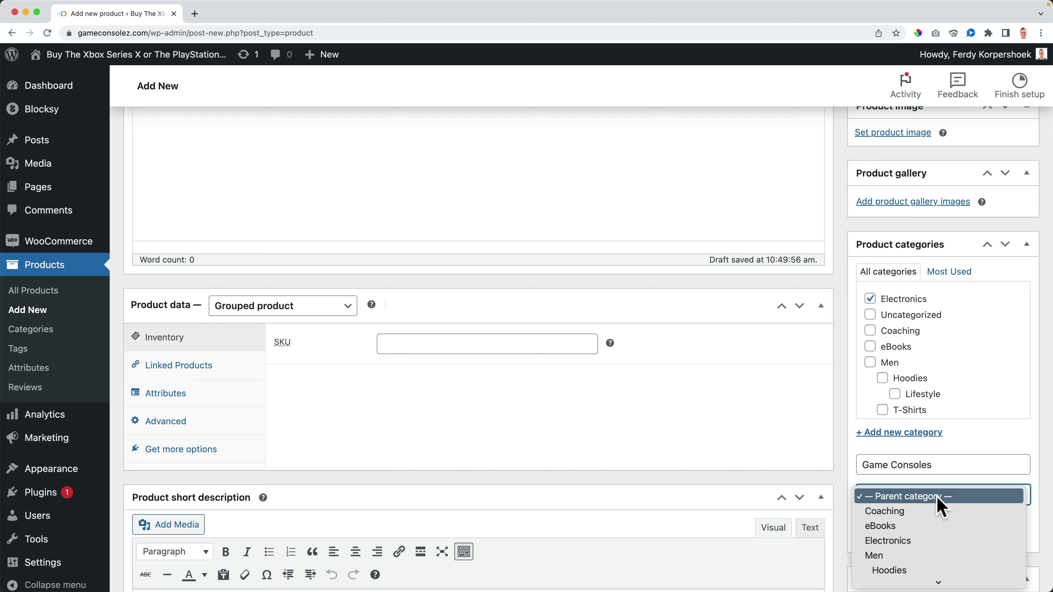
{"action": "left_click", "coordinate": [909, 541]}
{"action": "left_click", "coordinate": [904, 533]}
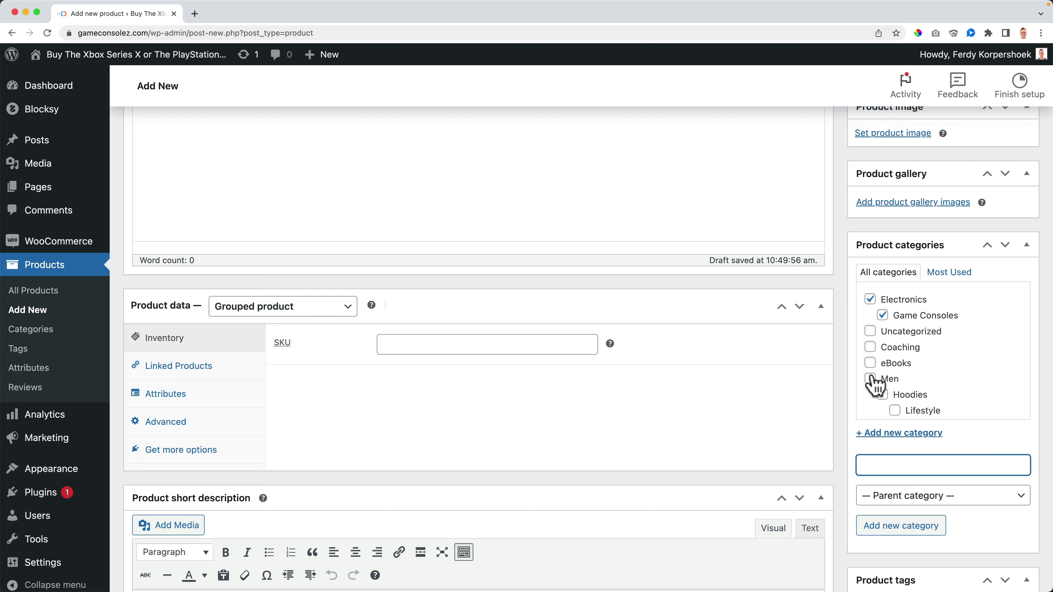
Step: Browse the Desktop's ImagesTutorial folder in Finder, close it, and start a new browser tab
{"action": "scroll", "coordinate": [871, 376], "scroll_direction": "up", "scroll_amount": 7}
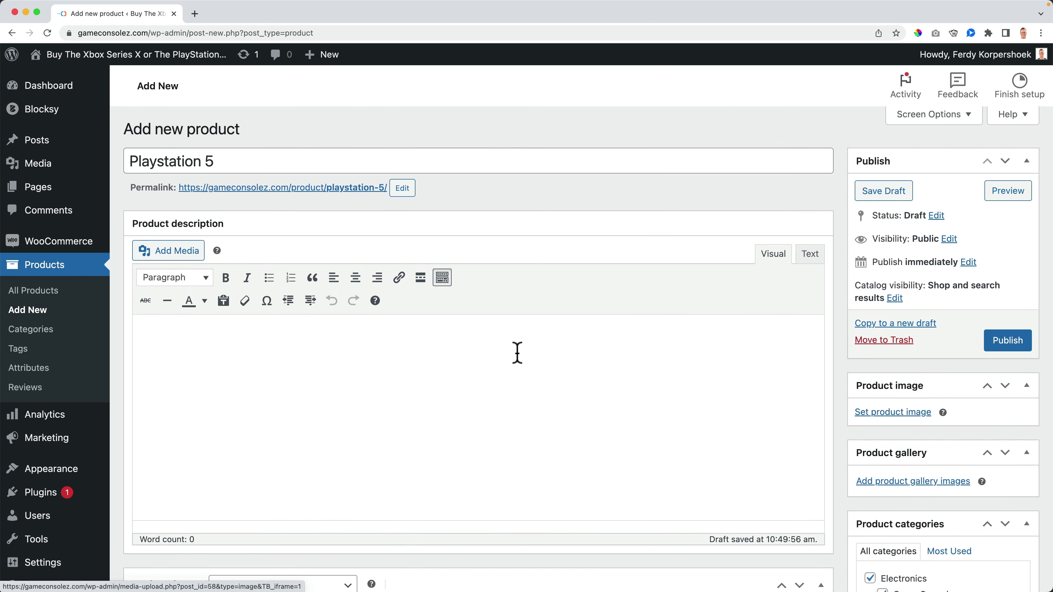
{"action": "scroll", "coordinate": [431, 351], "scroll_direction": "up", "scroll_amount": 1}
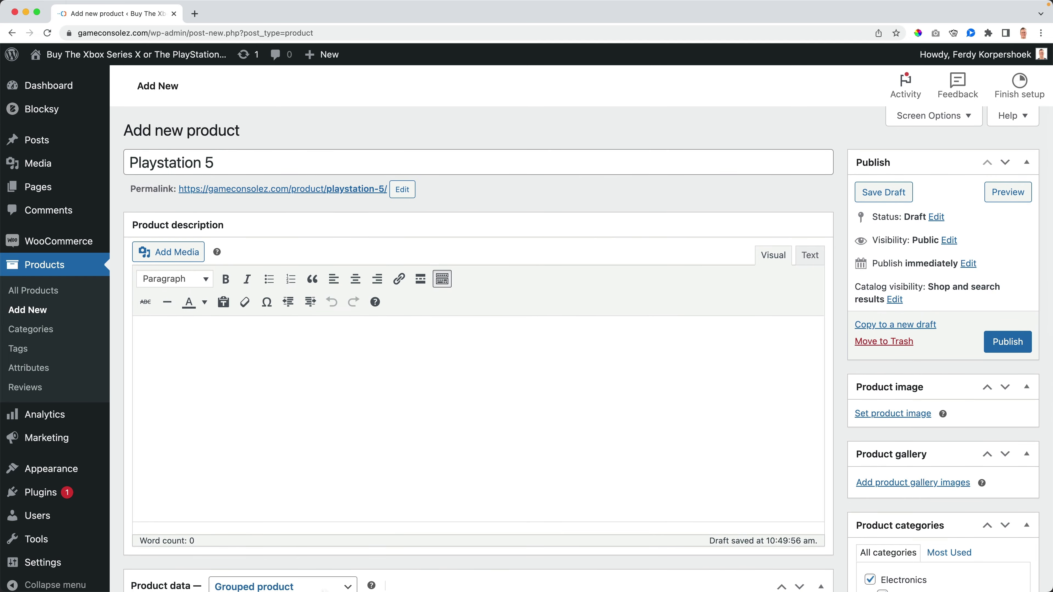
{"action": "mouse_move", "coordinate": [364, 578]}
{"action": "left_click", "coordinate": [402, 570]}
{"action": "left_click", "coordinate": [325, 135]}
{"action": "double_click", "coordinate": [425, 141]}
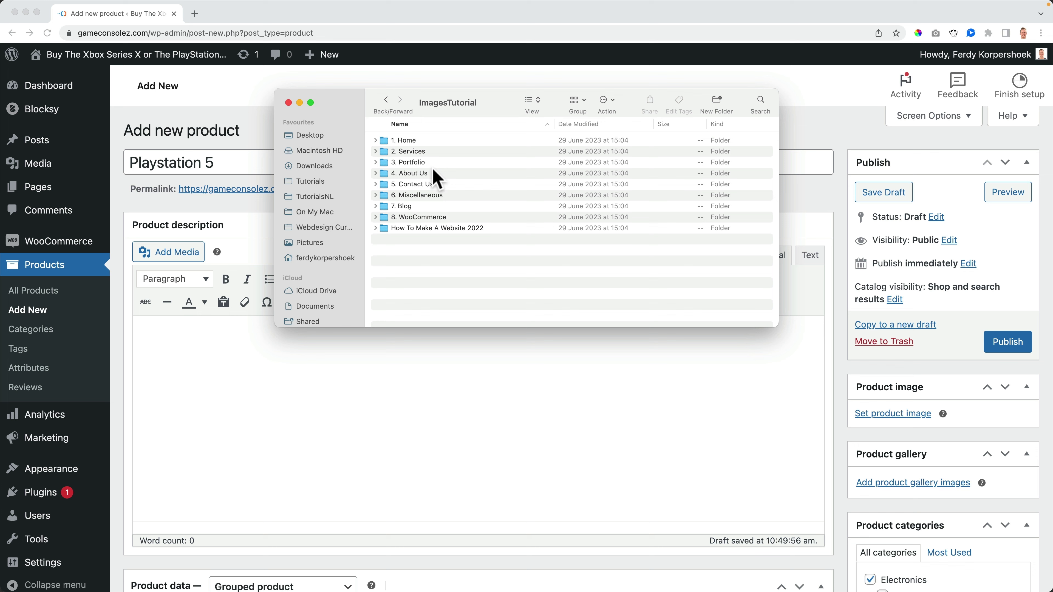
{"action": "left_click", "coordinate": [289, 102]}
{"action": "left_click", "coordinate": [194, 13]}
Step: Go to amazon.com and search for 'playstation 5 digital edition'
{"action": "type", "text": "amazon"}
{"action": "key", "text": "Return"}
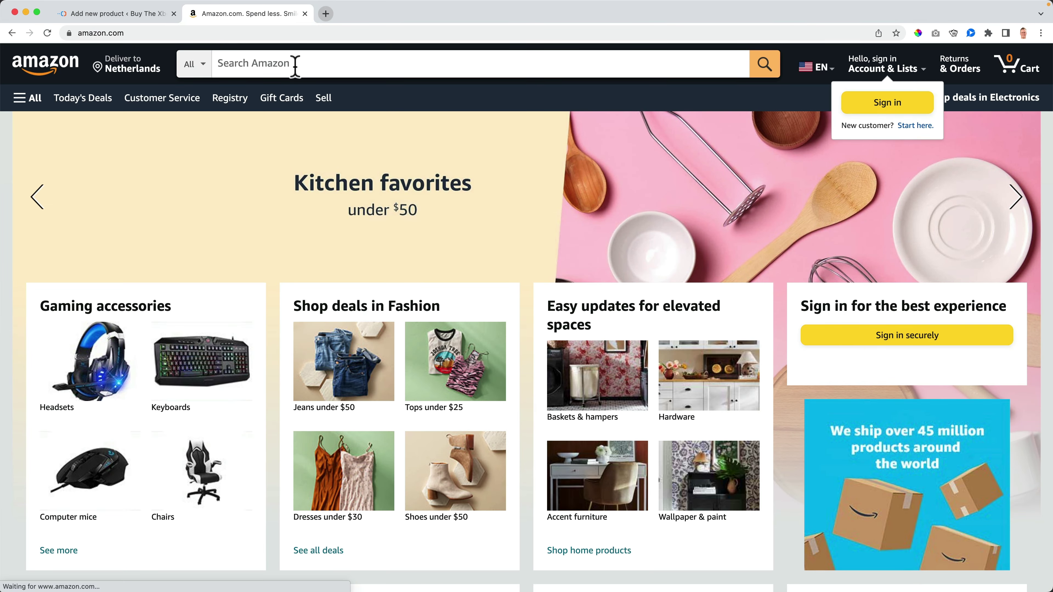
{"action": "left_click", "coordinate": [294, 66]}
{"action": "type", "text": "playstion "}
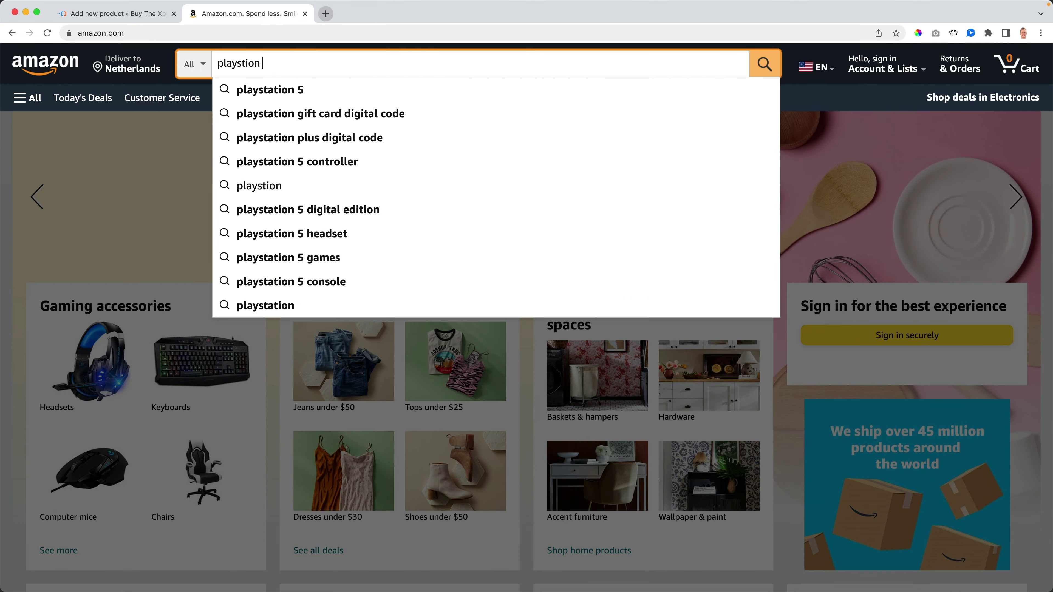
{"action": "type", "text": "5"}
{"action": "key", "text": "Return"}
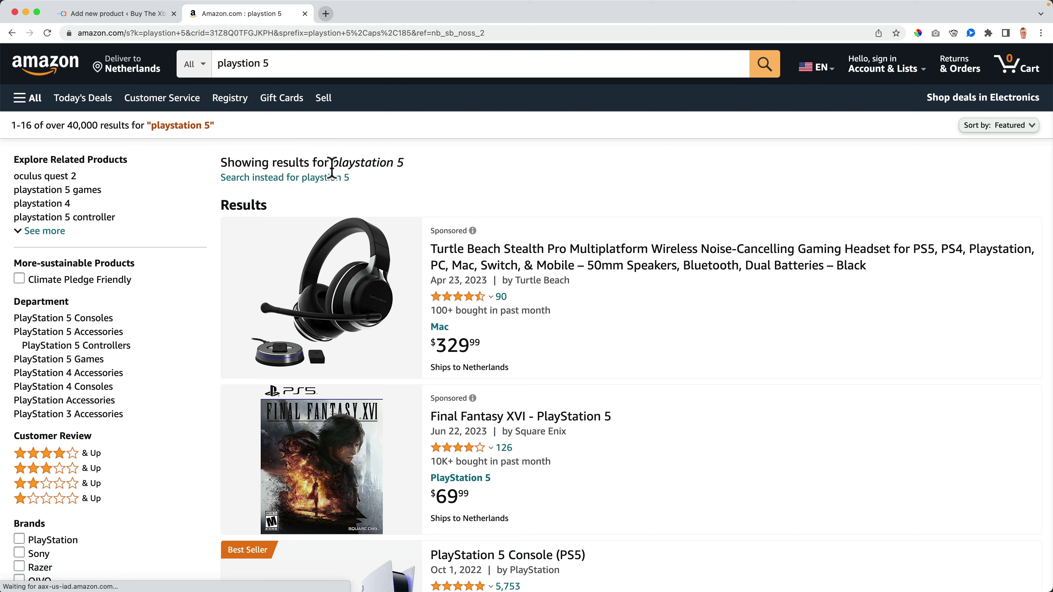
{"action": "left_click", "coordinate": [334, 177]}
{"action": "scroll", "coordinate": [505, 188], "scroll_direction": "down", "scroll_amount": 10}
{"action": "scroll", "coordinate": [545, 184], "scroll_direction": "up", "scroll_amount": 10}
{"action": "left_click", "coordinate": [344, 66]}
{"action": "type", "text": "digital editi"}
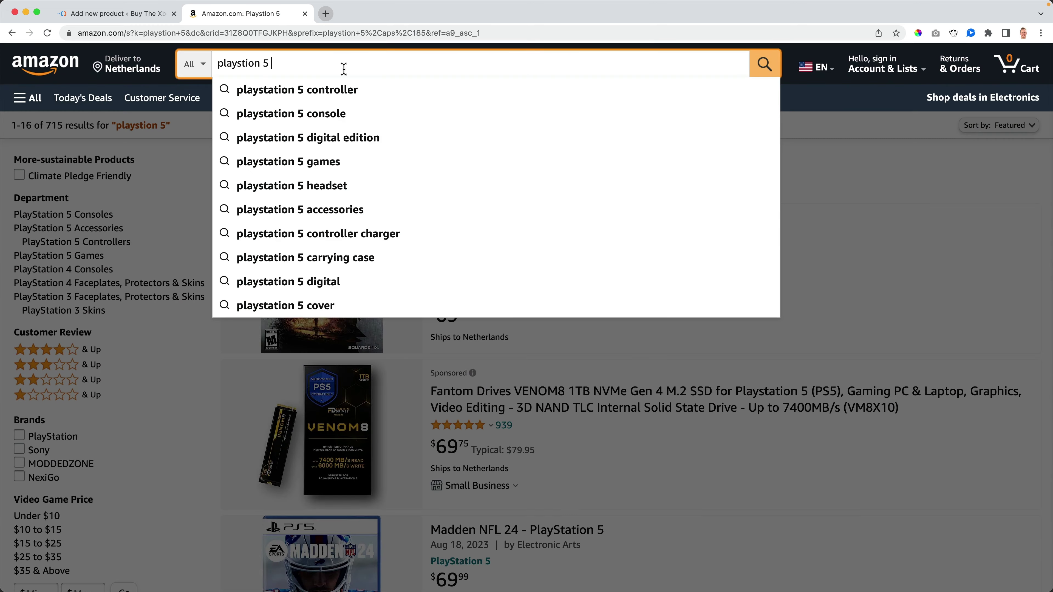
{"action": "type", "text": "on"}
{"action": "key", "text": "Return"}
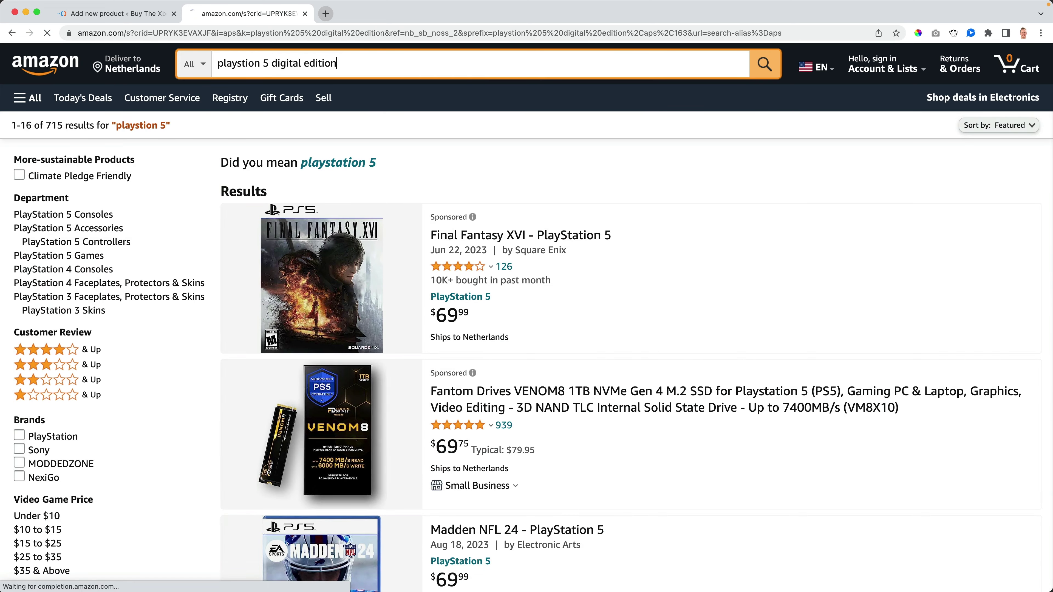
Step: Open the PlayStation 5 Console CFI-1102A listing from the results
{"action": "scroll", "coordinate": [524, 247], "scroll_direction": "down", "scroll_amount": 5}
{"action": "scroll", "coordinate": [523, 247], "scroll_direction": "down", "scroll_amount": 15}
{"action": "scroll", "coordinate": [558, 286], "scroll_direction": "down", "scroll_amount": 15}
{"action": "scroll", "coordinate": [562, 293], "scroll_direction": "up", "scroll_amount": 10}
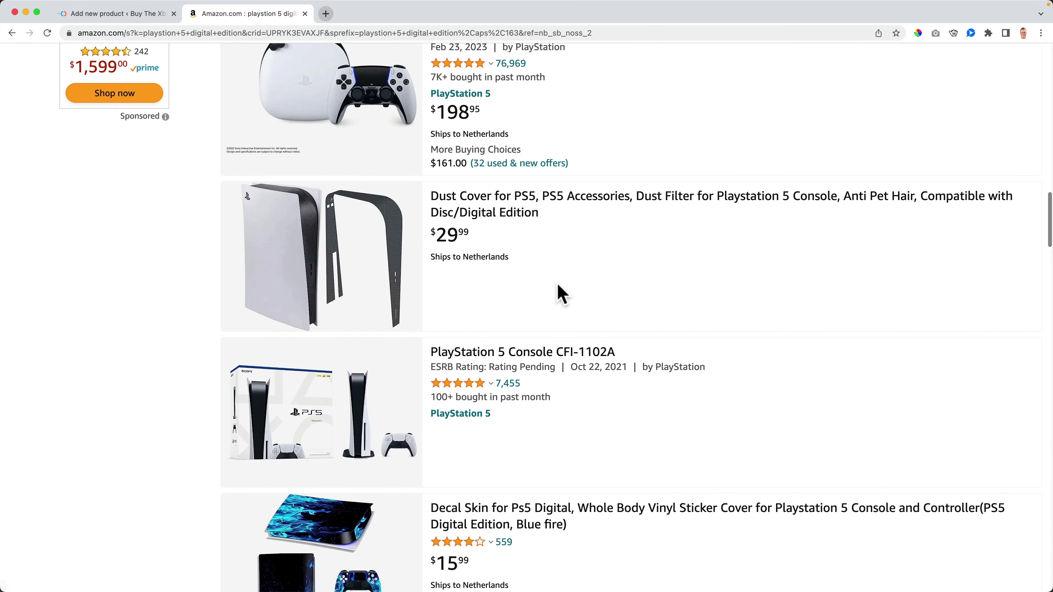
{"action": "scroll", "coordinate": [510, 353], "scroll_direction": "down", "scroll_amount": 1}
{"action": "left_click", "coordinate": [510, 332]}
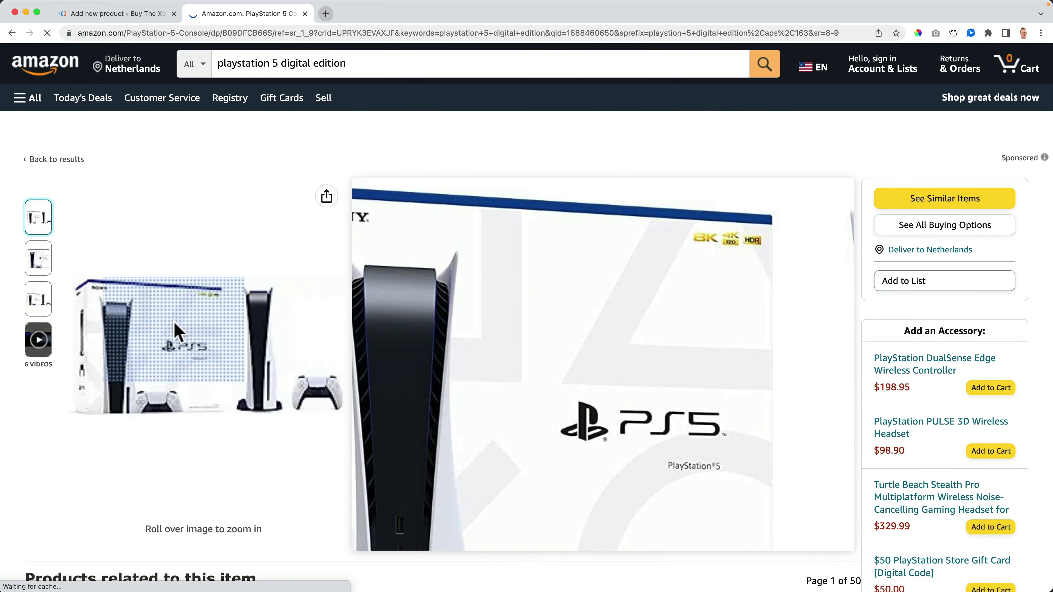
Step: Save the console photo to the Desktop as 'Playstation 5 Digital Edition.jpg'
{"action": "left_click", "coordinate": [174, 329]}
{"action": "right_click", "coordinate": [323, 279]}
{"action": "left_click", "coordinate": [348, 302]}
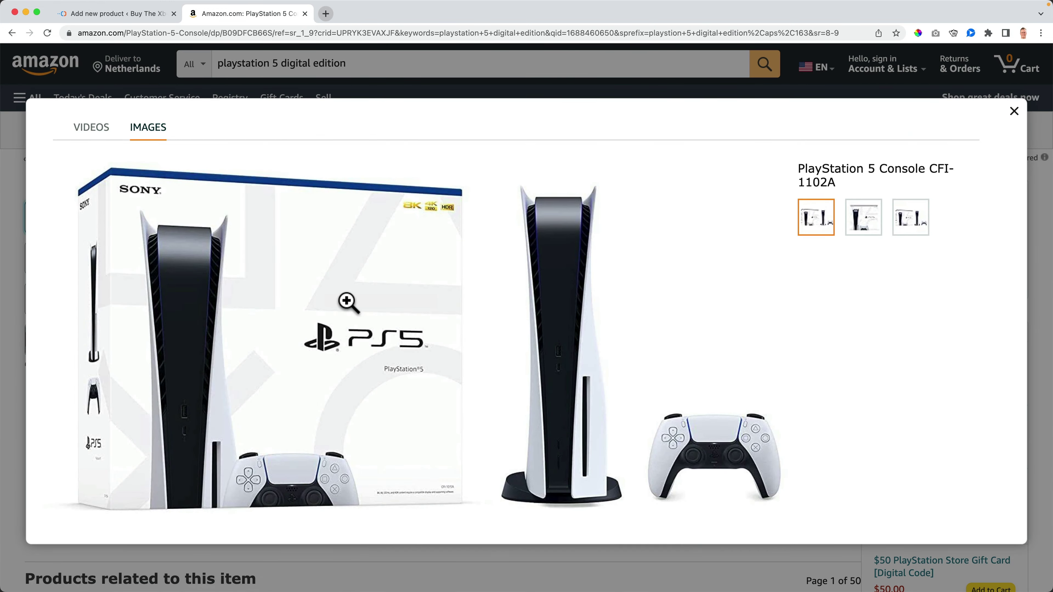
{"action": "type", "text": "Playstation 5 Digi.jpg"}
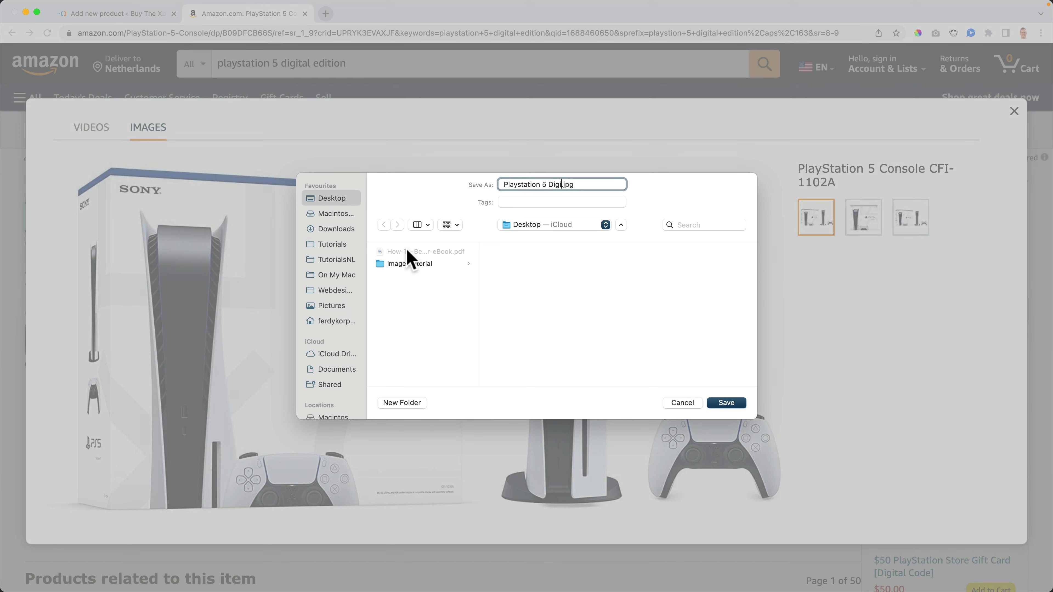
{"action": "key", "text": "Return"}
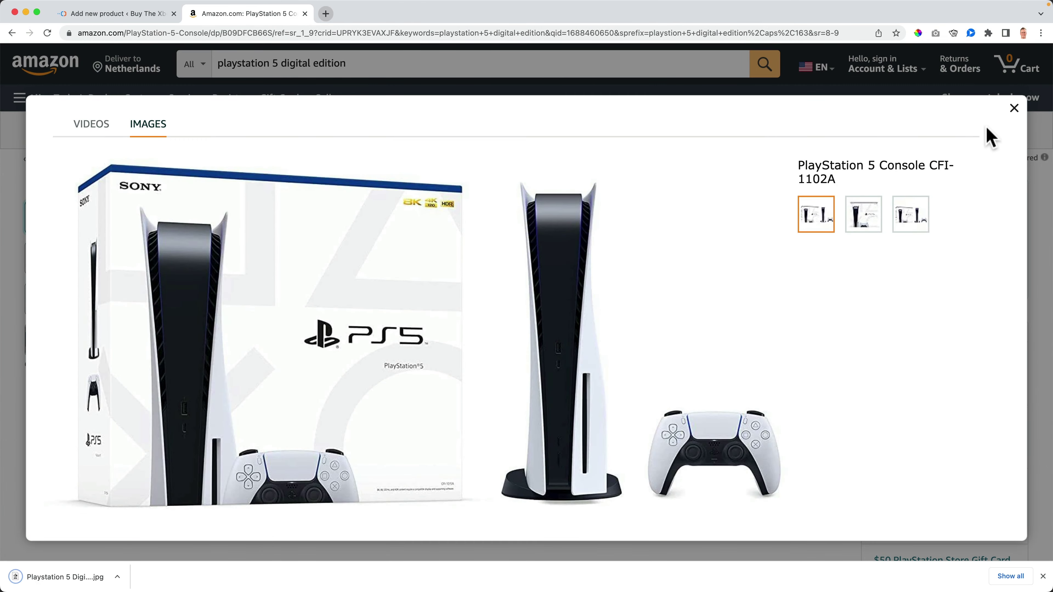
Step: Search for 'playstation 5 controller white' and open the DualSense Wireless Controller listing
{"action": "left_click", "coordinate": [1015, 108]}
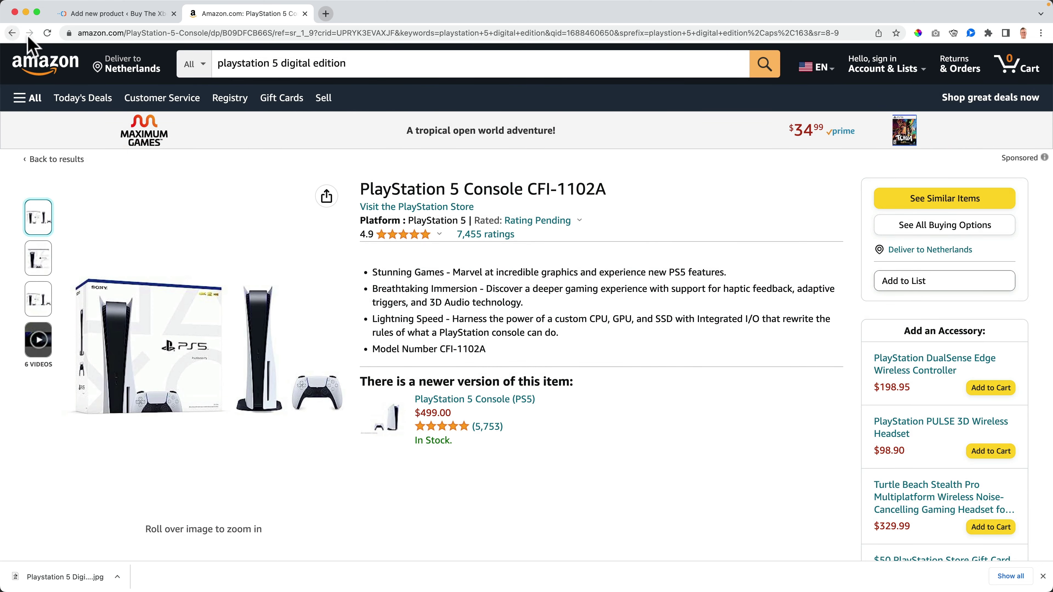
{"action": "left_click_drag", "start_coordinate": [283, 63], "coordinate": [383, 63]}
{"action": "type", "text": "c"}
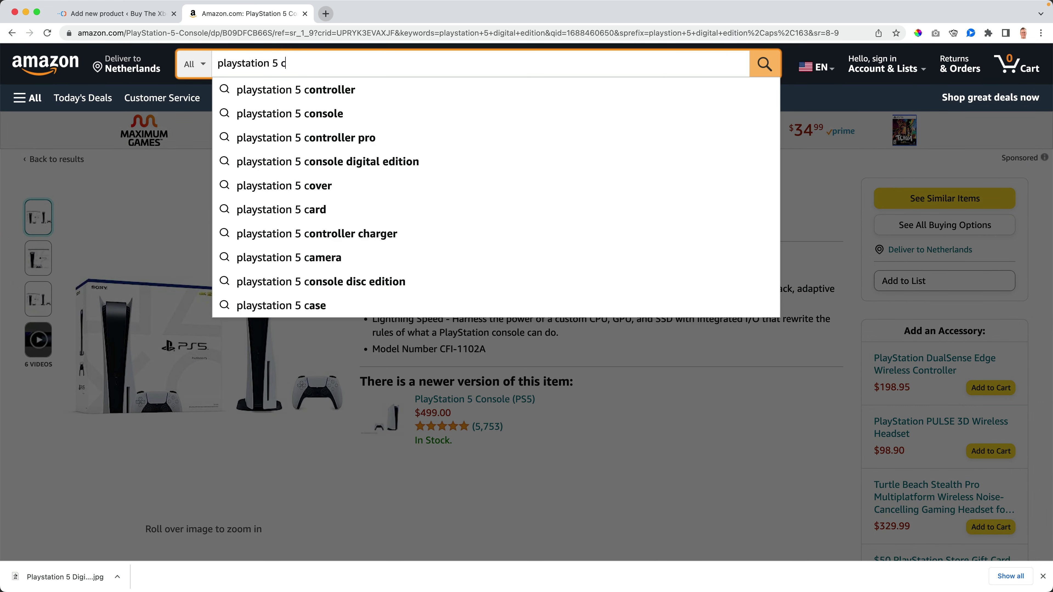
{"action": "type", "text": "ontroller white"}
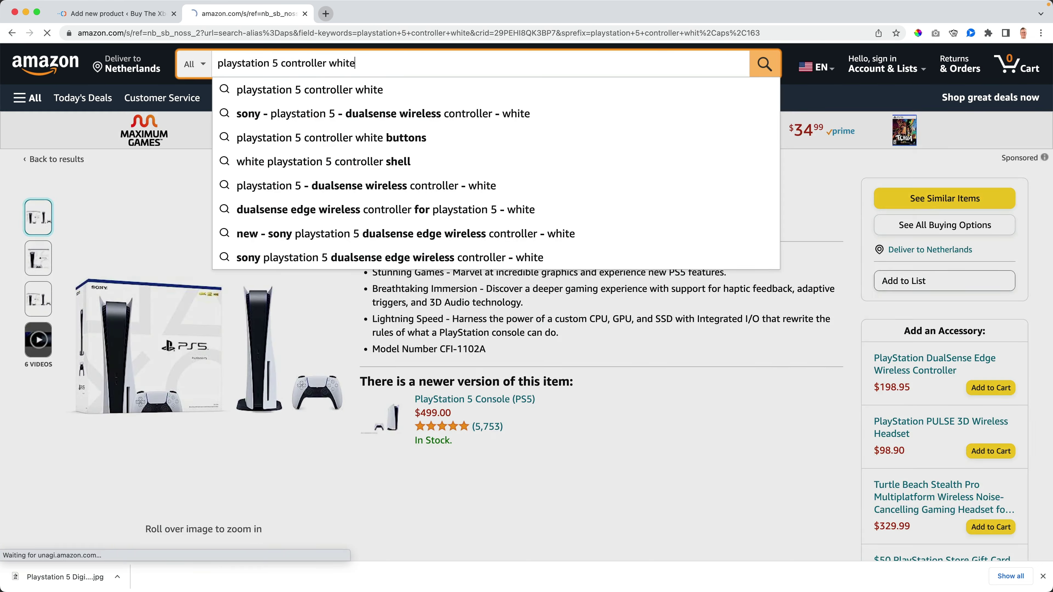
{"action": "key", "text": "Return"}
{"action": "scroll", "coordinate": [546, 213], "scroll_direction": "down", "scroll_amount": 5}
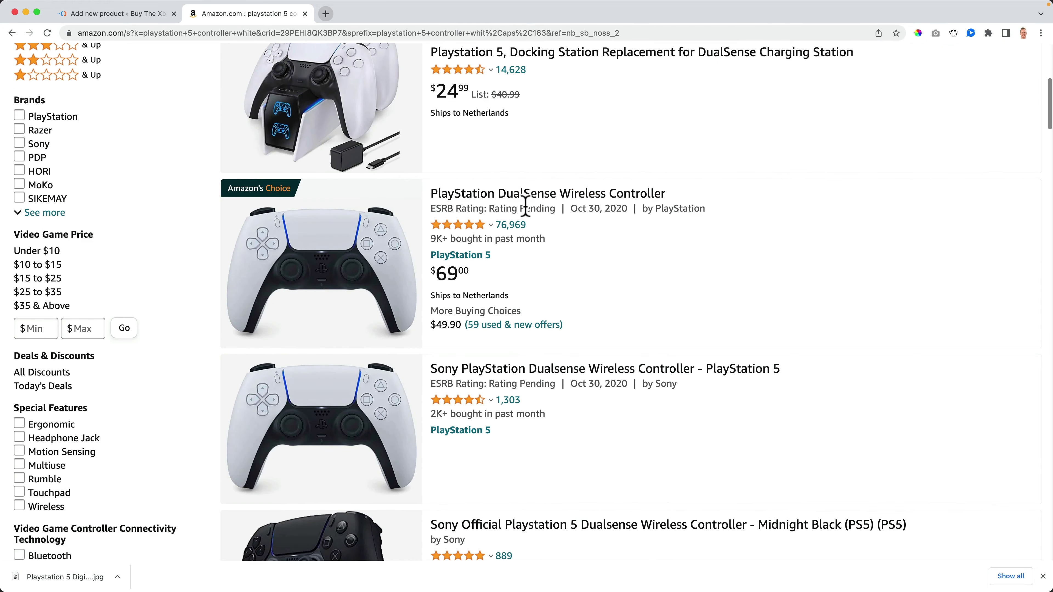
{"action": "left_click", "coordinate": [498, 206]}
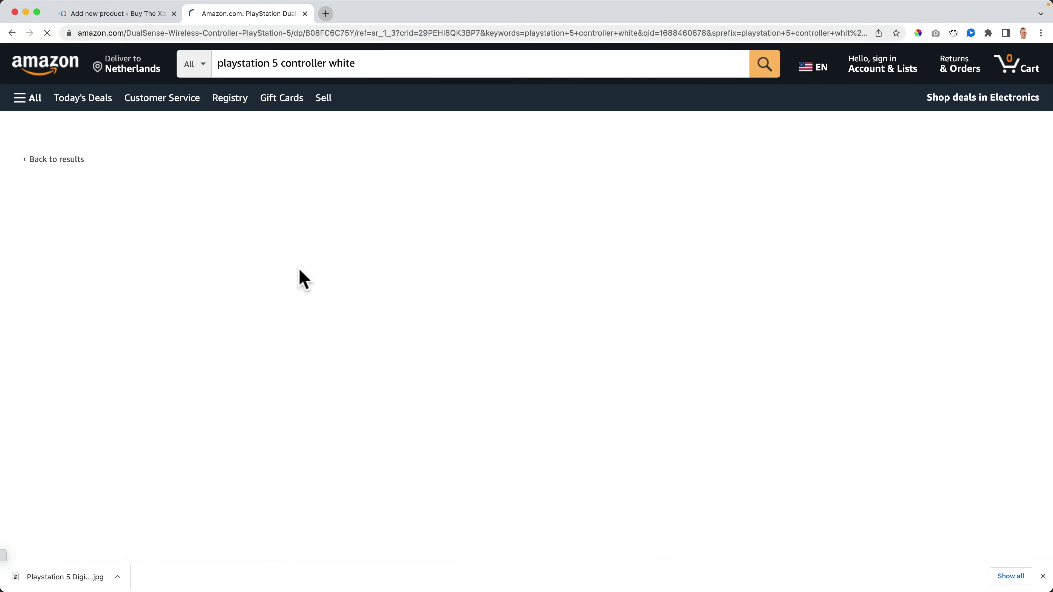
Step: Save the controller's main photo as 'Playstation 5 Controller.jpg'
{"action": "left_click", "coordinate": [284, 305]}
{"action": "right_click", "coordinate": [394, 281]}
{"action": "left_click", "coordinate": [427, 309]}
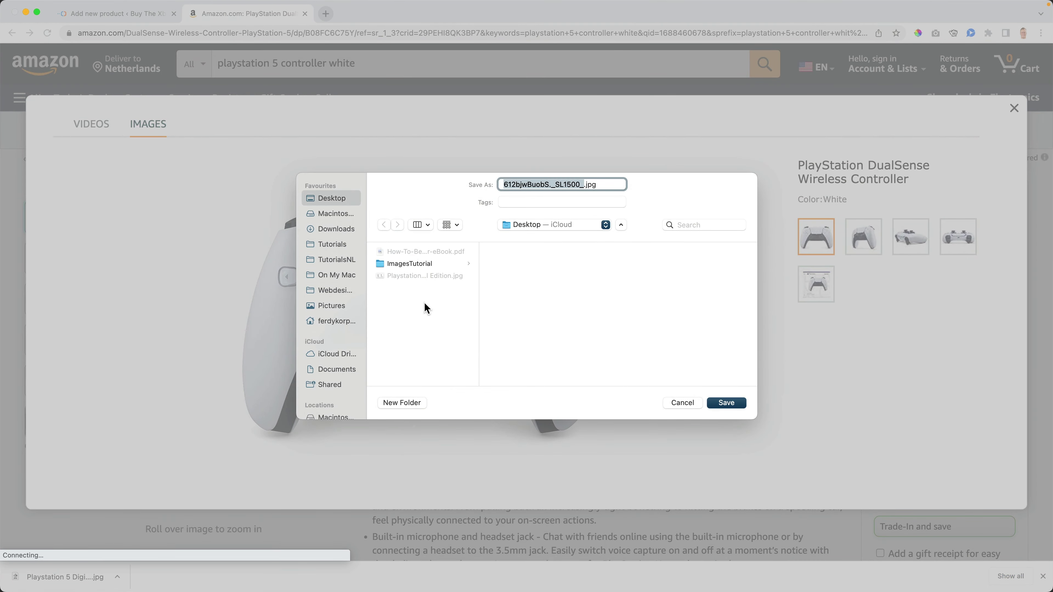
{"action": "type", "text": "Playstation 5 "}
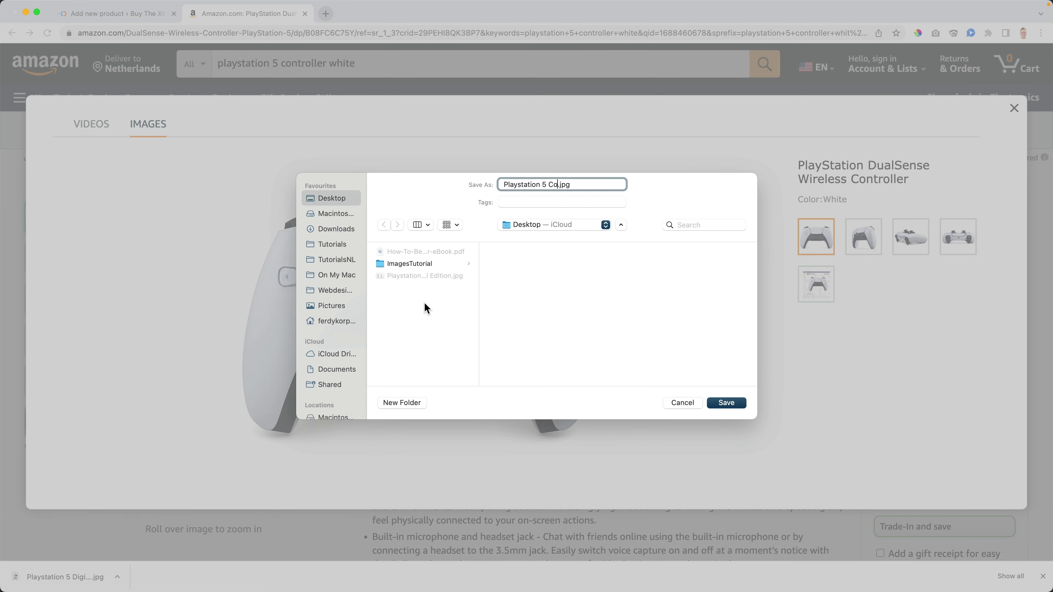
{"action": "type", "text": "Controller"}
{"action": "key", "text": "Return"}
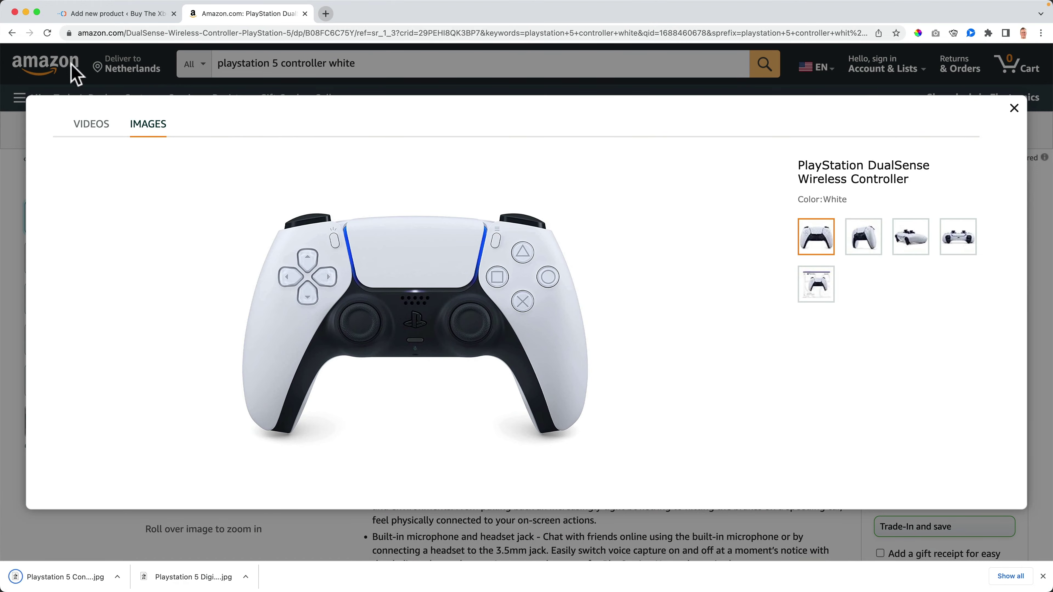
Step: Return to the search results and open the PS5 controller charging station listing
{"action": "left_click", "coordinate": [11, 33]}
{"action": "scroll", "coordinate": [425, 172], "scroll_direction": "up", "scroll_amount": 8}
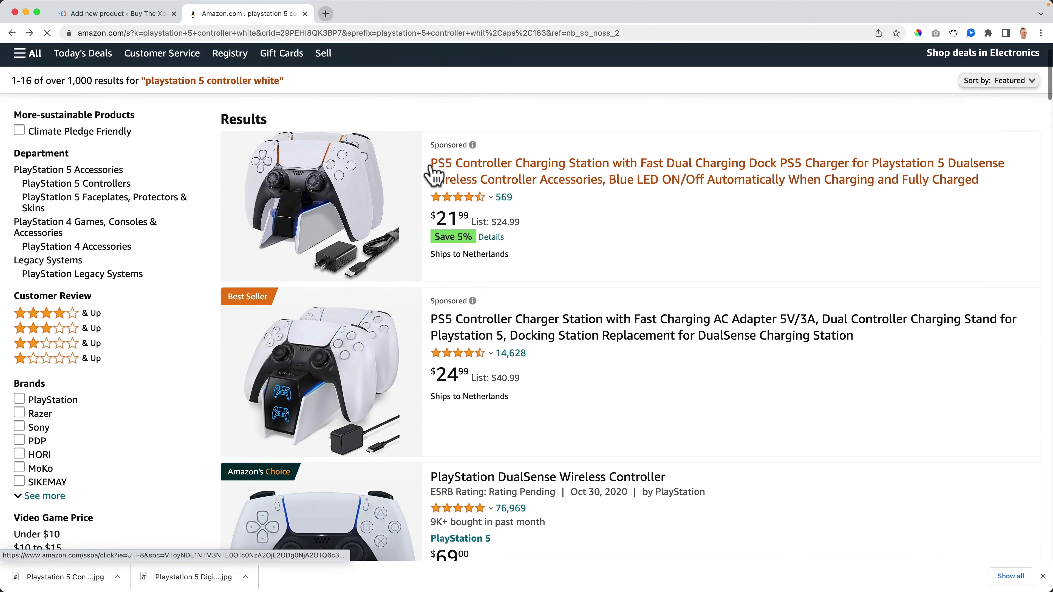
{"action": "left_click", "coordinate": [500, 339]}
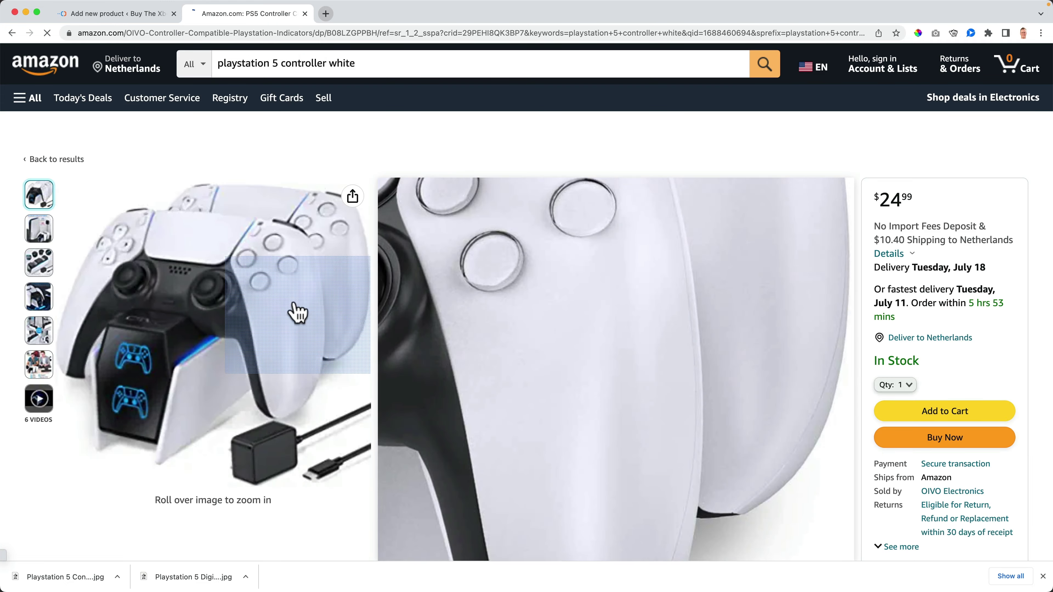
Step: Save the charging station photo as the Playstation 5 docking station image
{"action": "left_click", "coordinate": [243, 295]}
{"action": "right_click", "coordinate": [400, 252]}
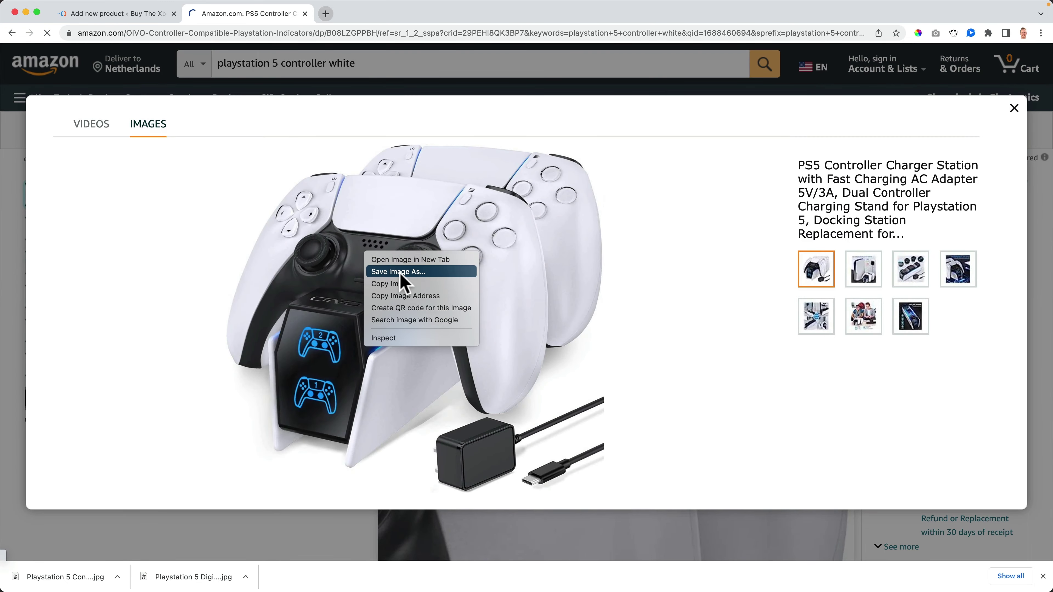
{"action": "left_click", "coordinate": [398, 274]}
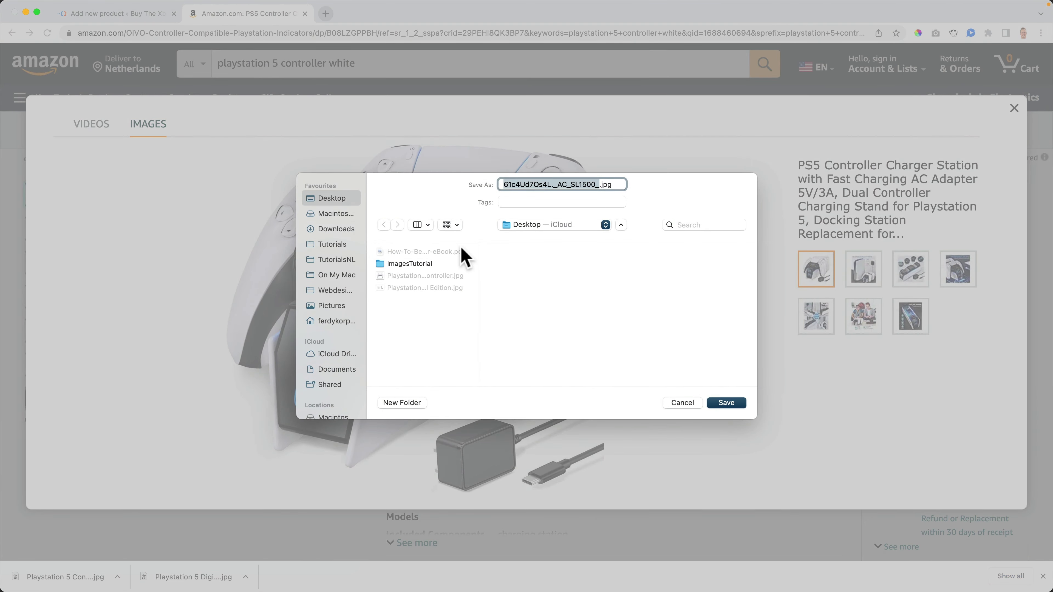
{"action": "type", "text": "Playstation 5 Docking Station"}
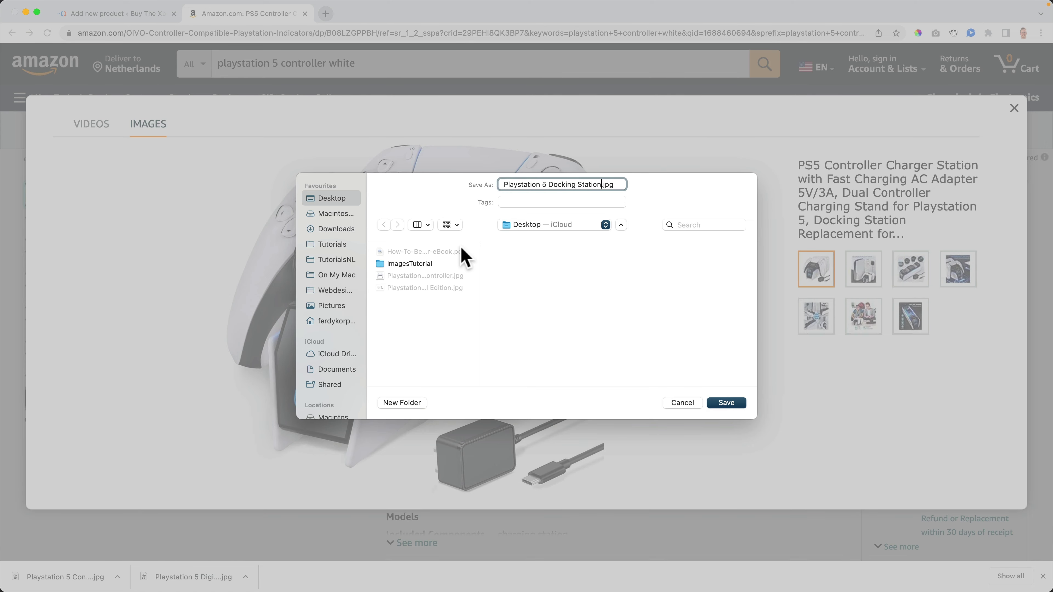
{"action": "key", "text": "Return"}
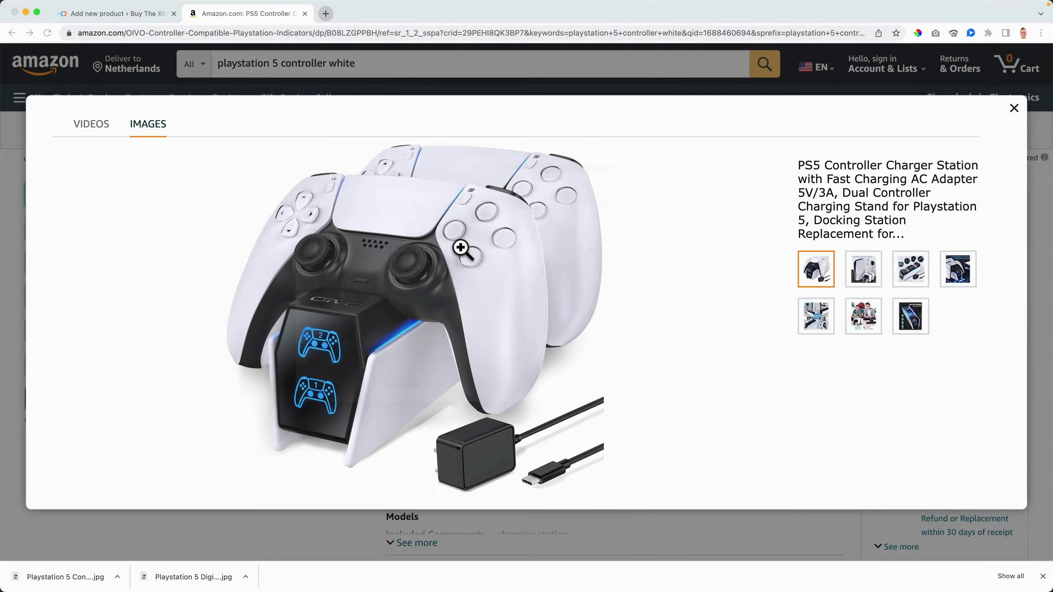
Step: Close the image viewer and select 'controller white' in the Amazon search box
{"action": "left_click", "coordinate": [195, 89]}
{"action": "left_click", "coordinate": [289, 64]}
{"action": "left_click_drag", "start_coordinate": [281, 65], "coordinate": [409, 65]}
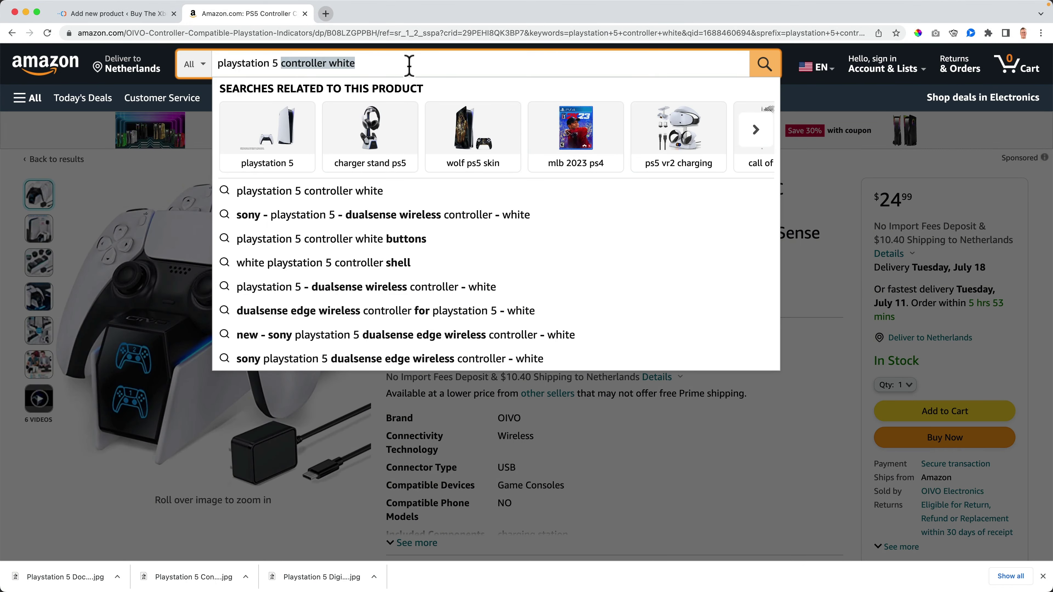
Step: Search for 'playstation 5 headphone' and open the Turtle Beach Stealth Pro headset listing
{"action": "type", "text": "headphone"}
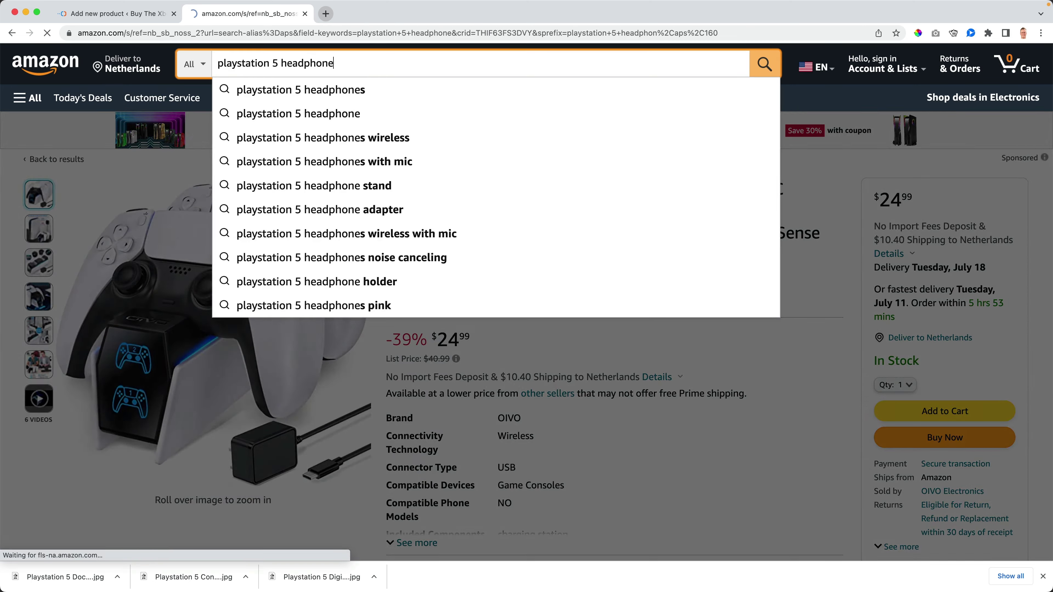
{"action": "key", "text": "Return"}
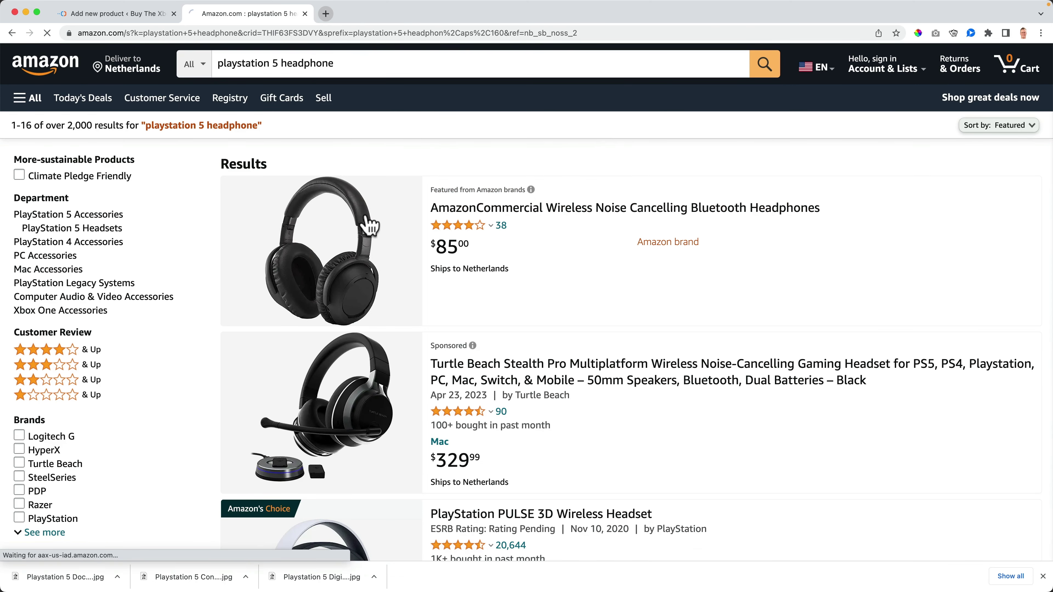
{"action": "left_click", "coordinate": [367, 227]}
{"action": "key", "text": "super+Left"}
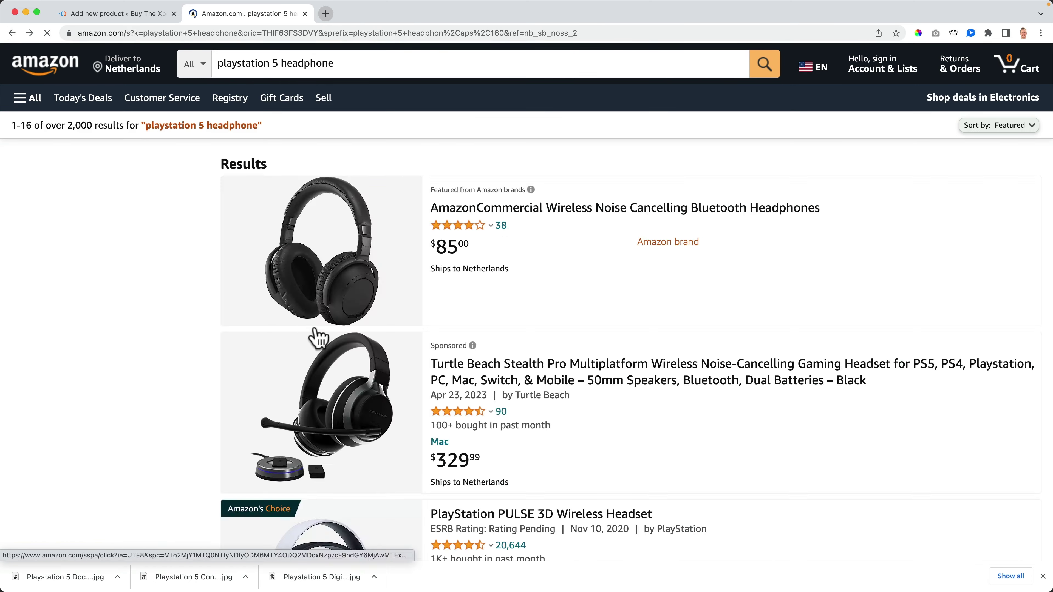
{"action": "left_click", "coordinate": [328, 415]}
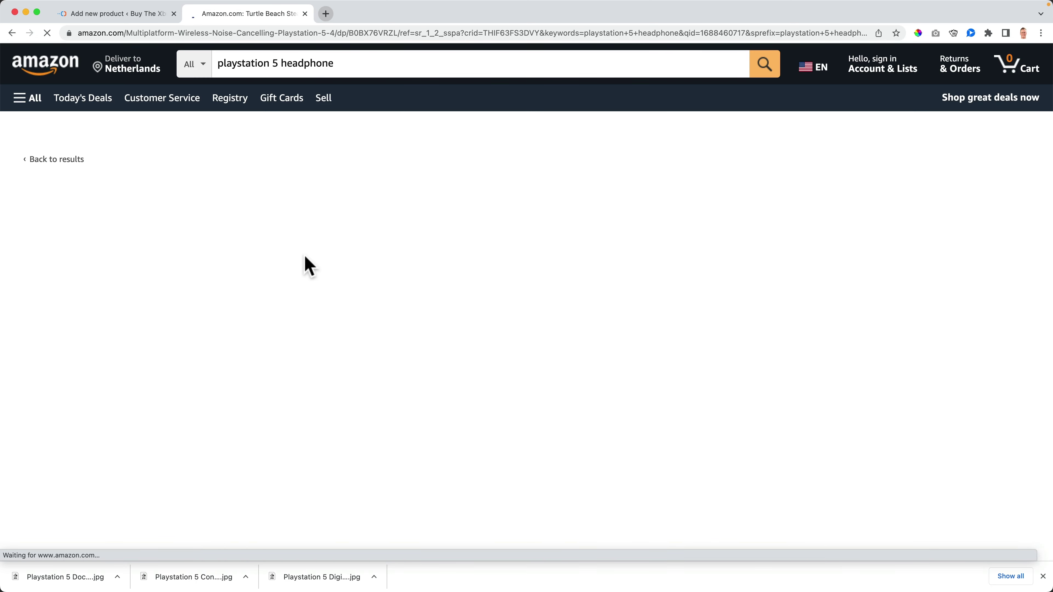
Step: Save the headset photo as 'Playstation 5 Headphone.jpg' and close the Amazon tab
{"action": "left_click", "coordinate": [311, 299]}
{"action": "right_click", "coordinate": [400, 259]}
{"action": "left_click", "coordinate": [428, 278]}
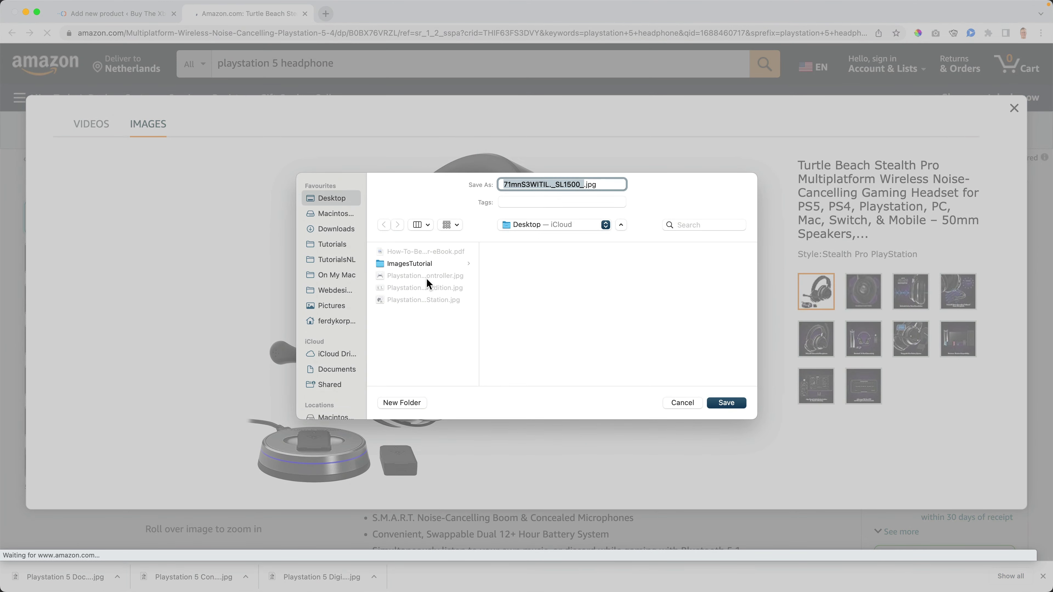
{"action": "type", "text": "Playst"}
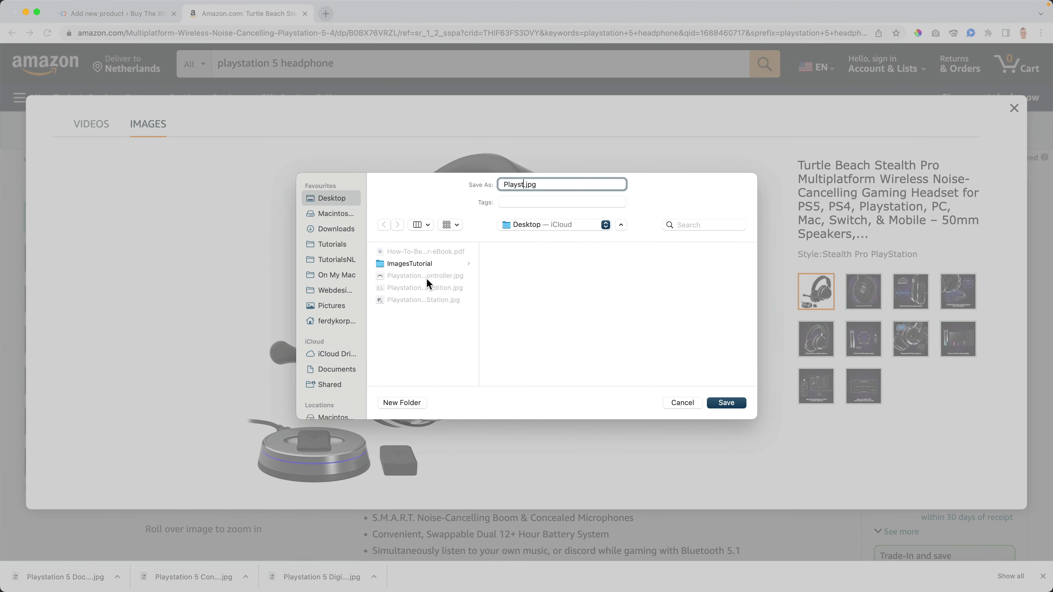
{"action": "type", "text": "ation 5 Headphone"}
{"action": "key", "text": "Return"}
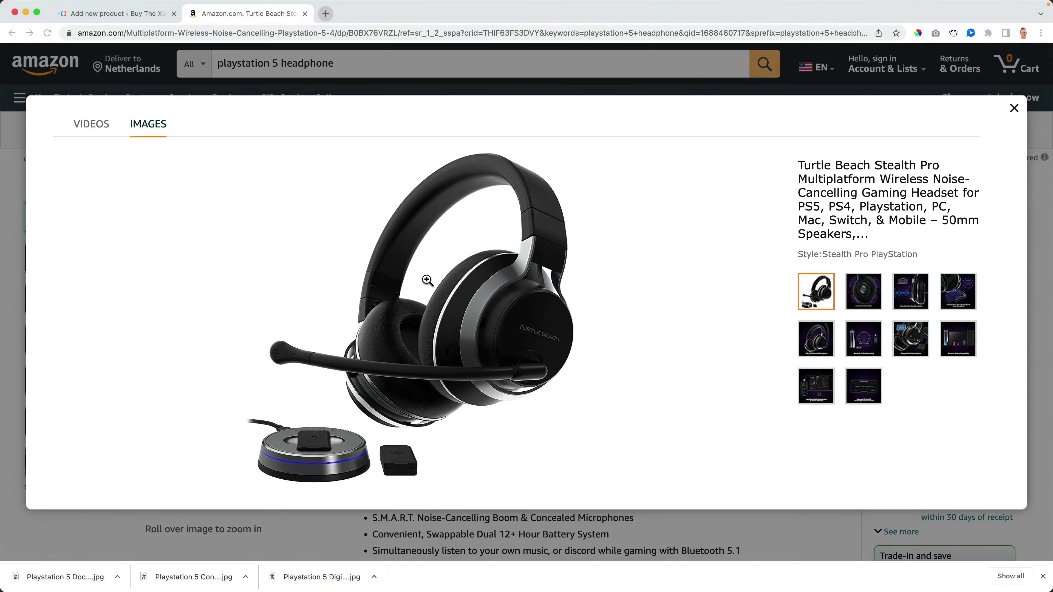
{"action": "left_click", "coordinate": [306, 13]}
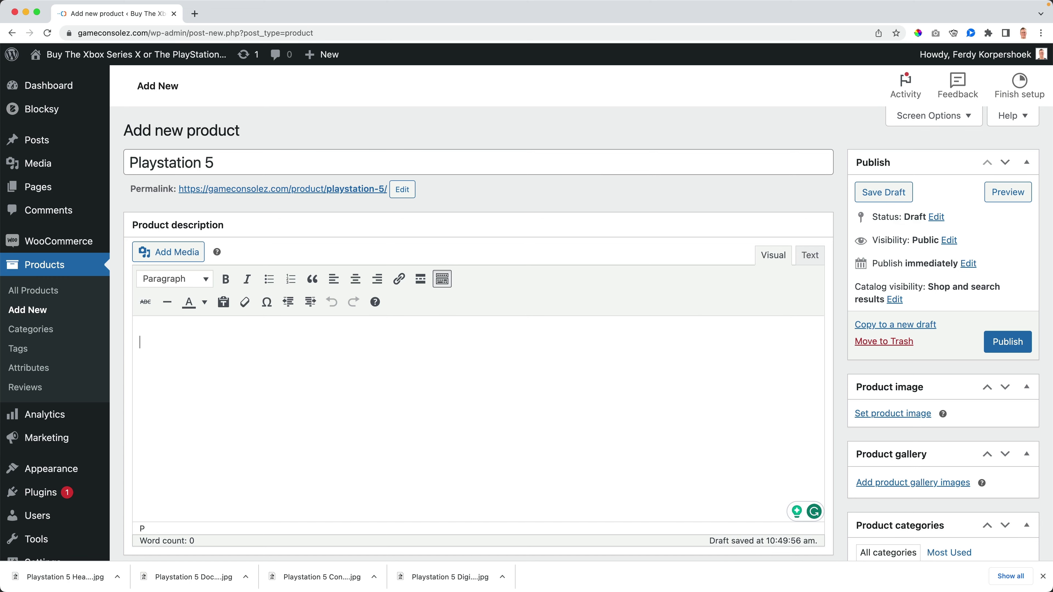
Step: Publish the Playstation 5 product and begin uploading a new product image
{"action": "left_click", "coordinate": [1009, 349]}
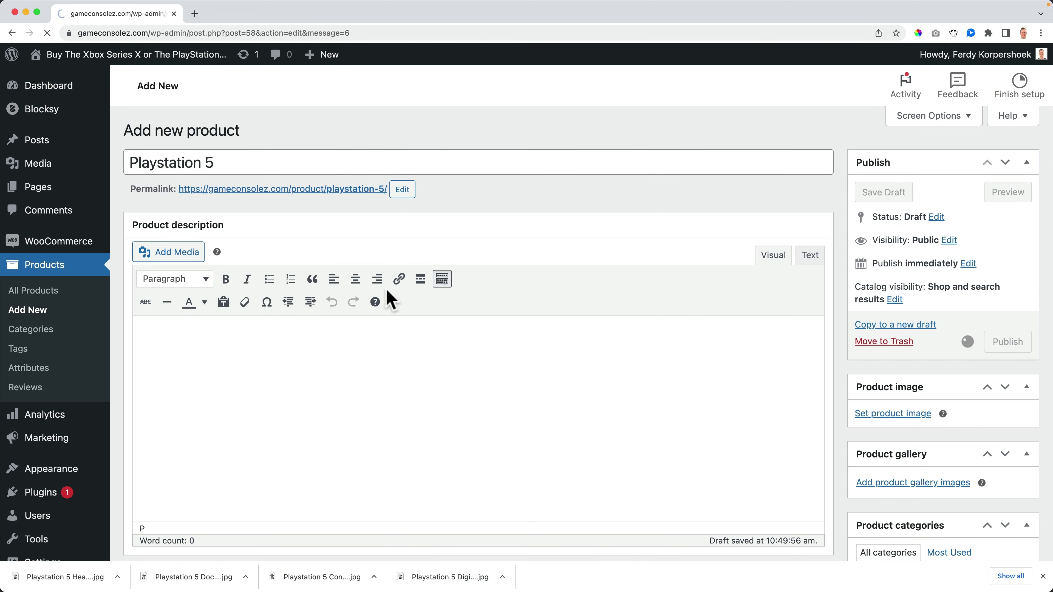
{"action": "left_click", "coordinate": [894, 477]}
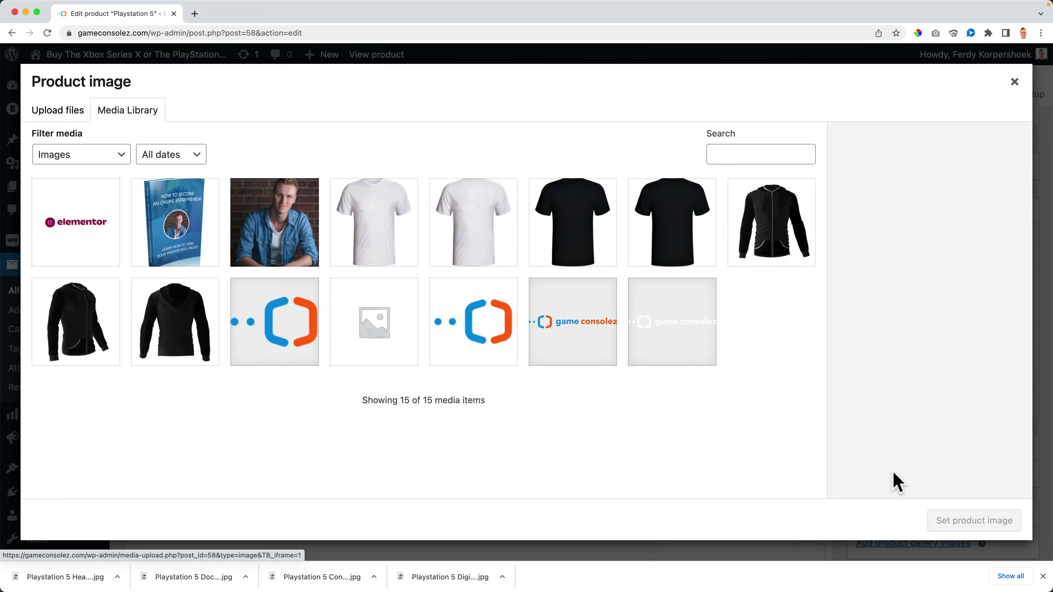
{"action": "left_click", "coordinate": [63, 114]}
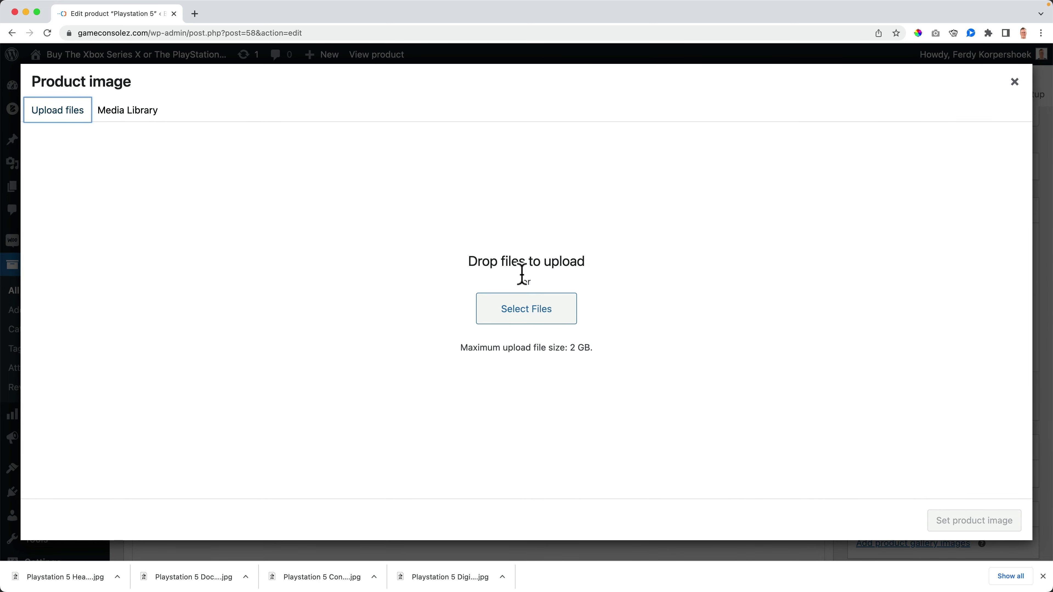
{"action": "left_click", "coordinate": [545, 318]}
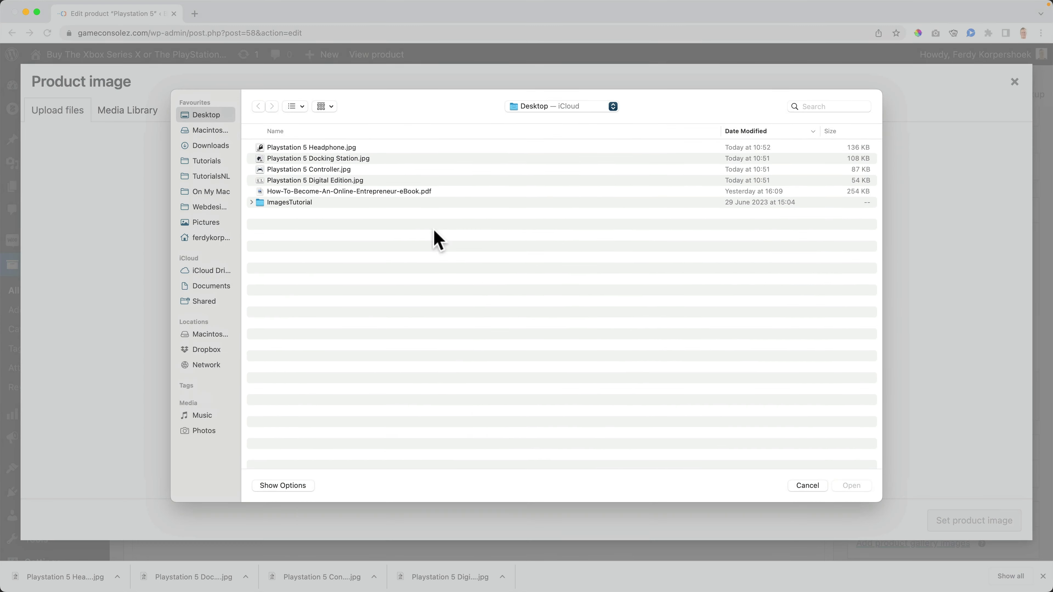
Step: Upload the four Playstation 5 jpgs, make Digital Edition the product image, and update
{"action": "left_click", "coordinate": [313, 180]}
{"action": "left_click", "coordinate": [315, 148], "text": "shift"}
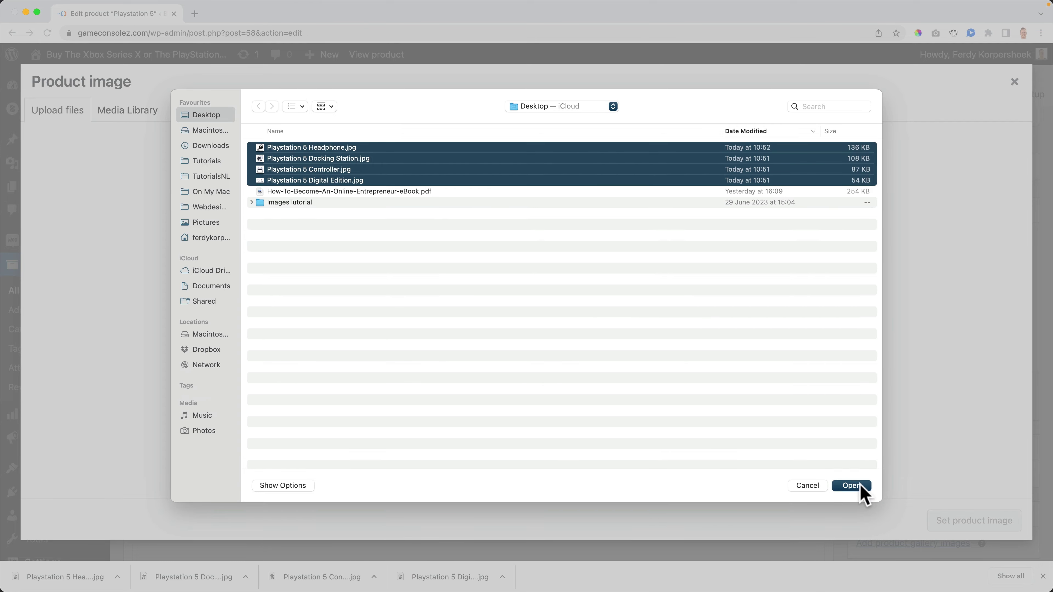
{"action": "left_click", "coordinate": [850, 485]}
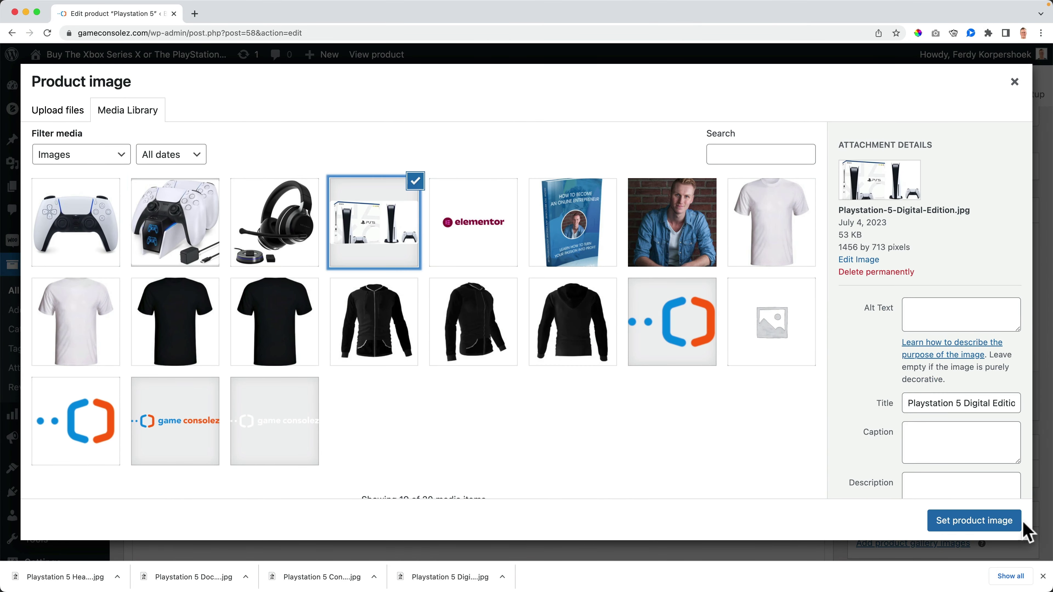
{"action": "left_click", "coordinate": [1011, 523]}
{"action": "left_click", "coordinate": [999, 409]}
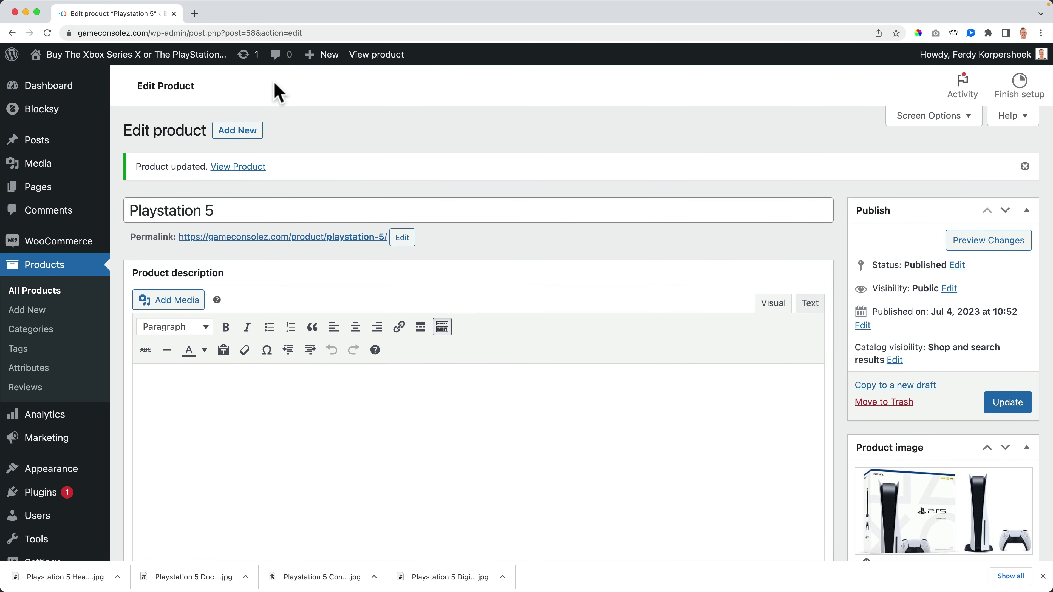
Step: Start a new product named 'Playstation 5 Digital Edition'
{"action": "mouse_move", "coordinate": [334, 60]}
{"action": "left_click", "coordinate": [327, 137]}
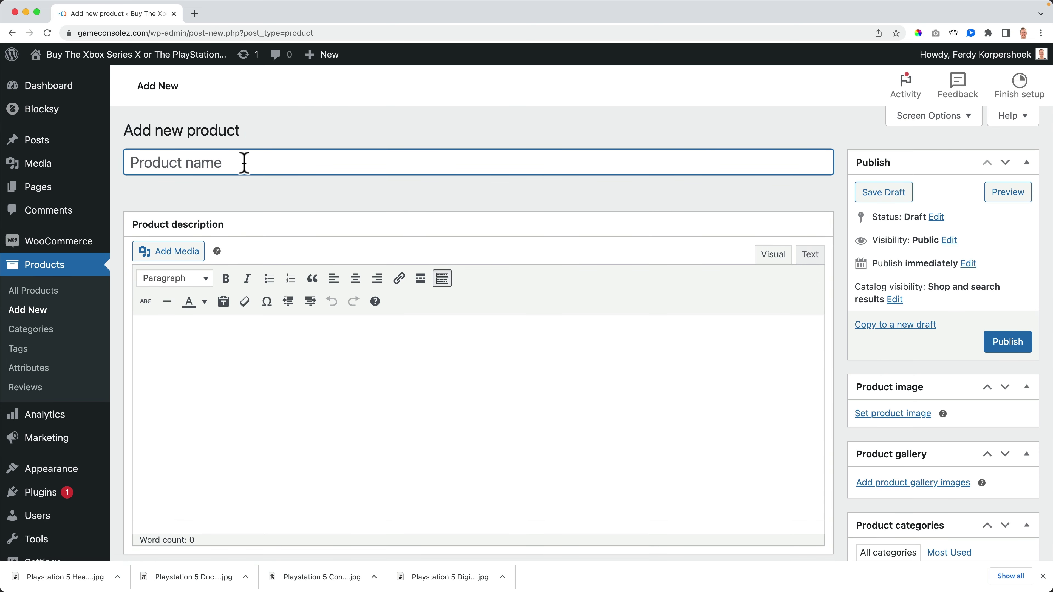
{"action": "type", "text": "PLaystation 5"}
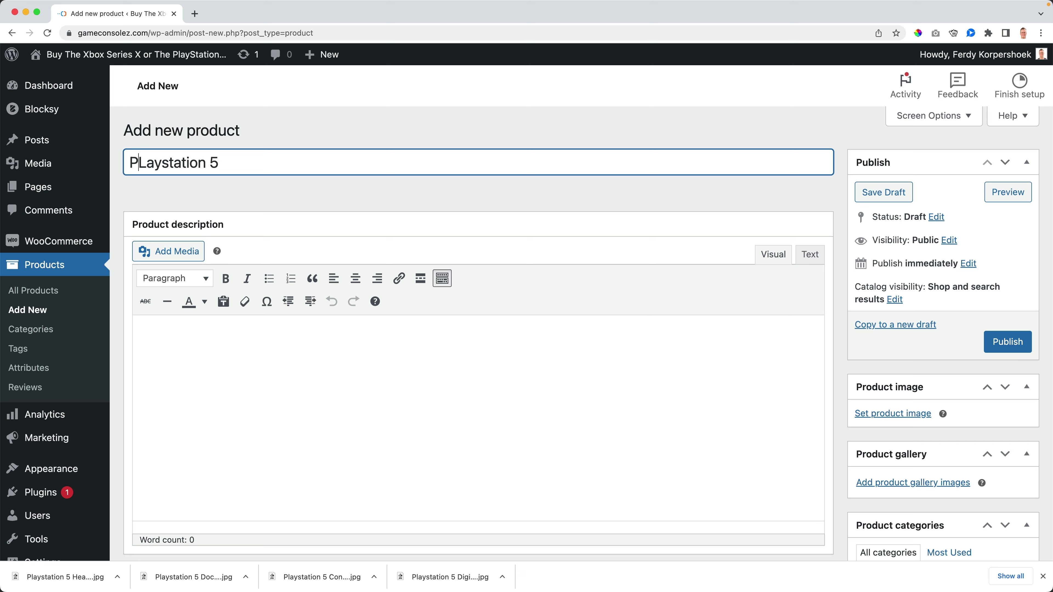
{"action": "key", "text": "Delete"}
{"action": "type", "text": "l"}
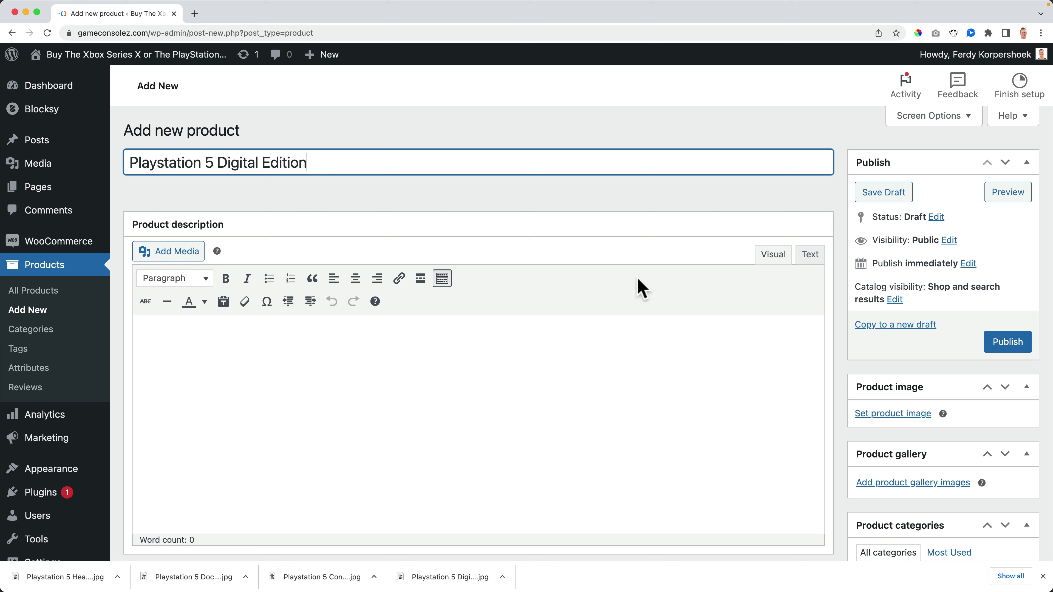
Step: Use the PS5 box picture as product image, hide it from the catalog, and publish
{"action": "left_click", "coordinate": [893, 413]}
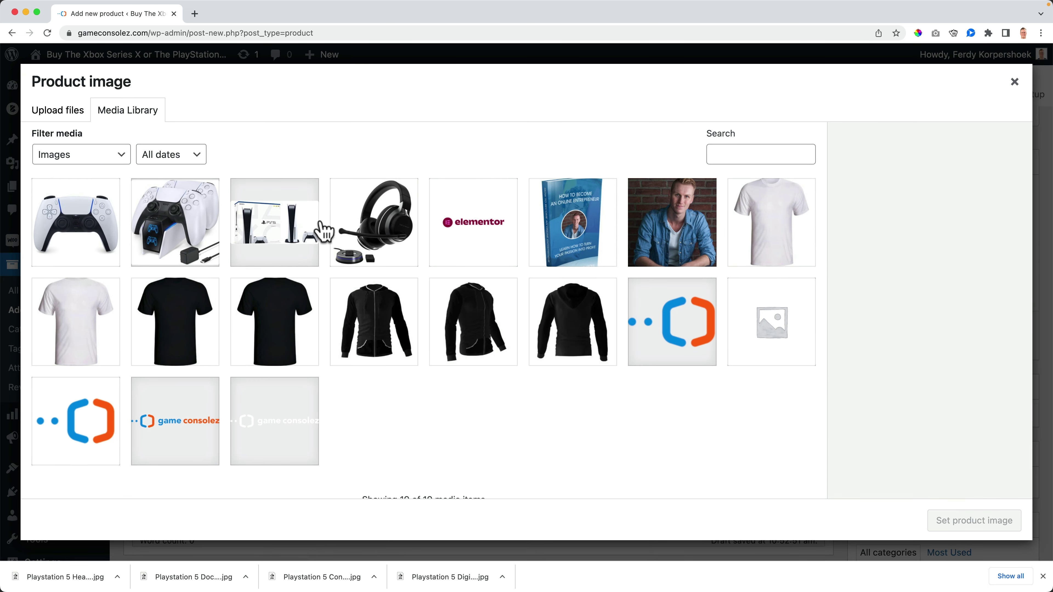
{"action": "left_click", "coordinate": [314, 233]}
{"action": "left_click", "coordinate": [966, 522]}
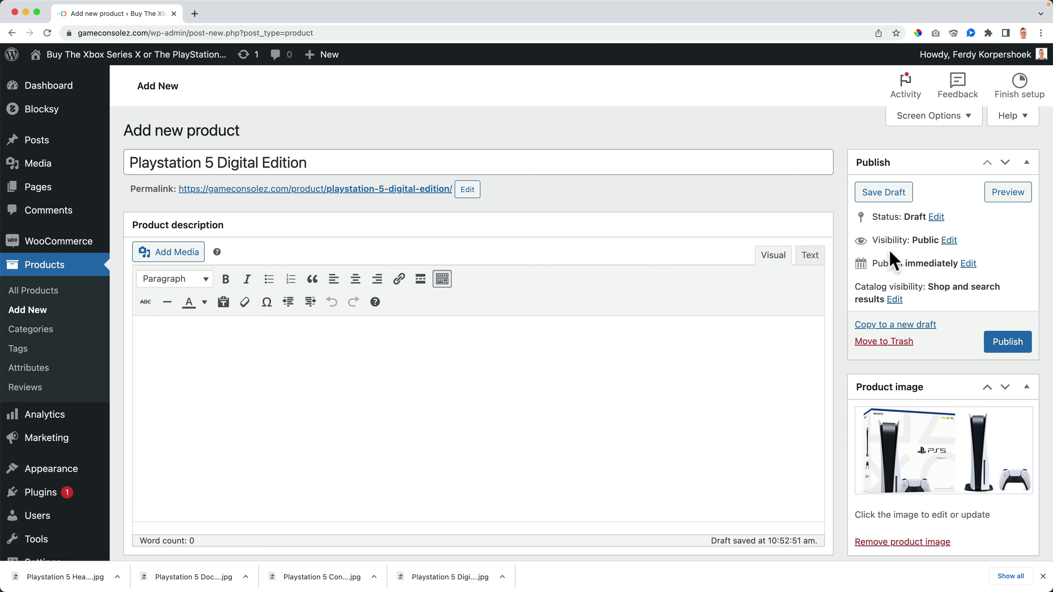
{"action": "left_click", "coordinate": [895, 299]}
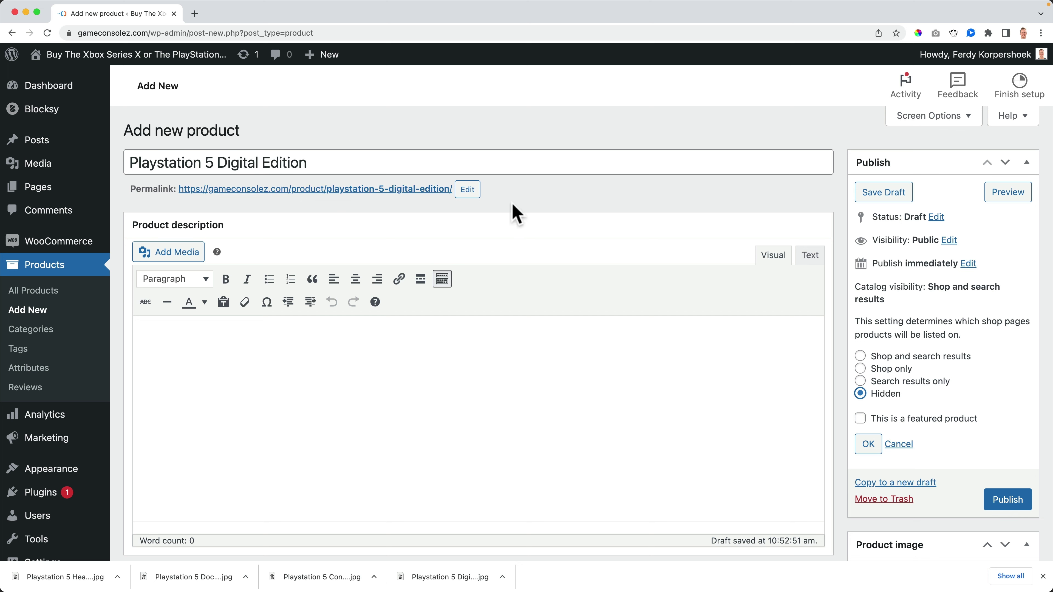
{"action": "left_click", "coordinate": [875, 446]}
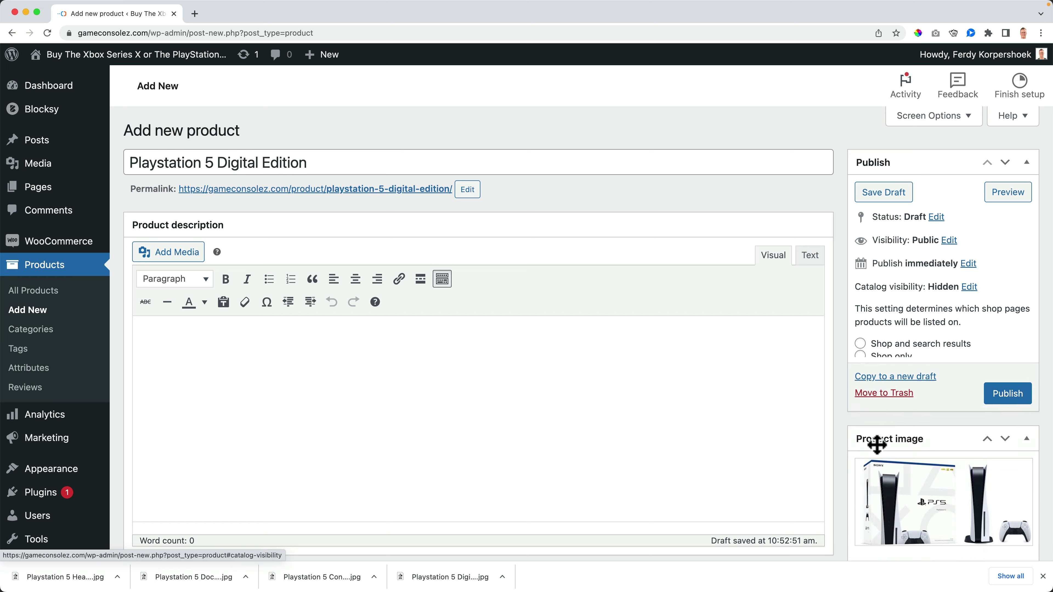
{"action": "left_click", "coordinate": [1008, 332]}
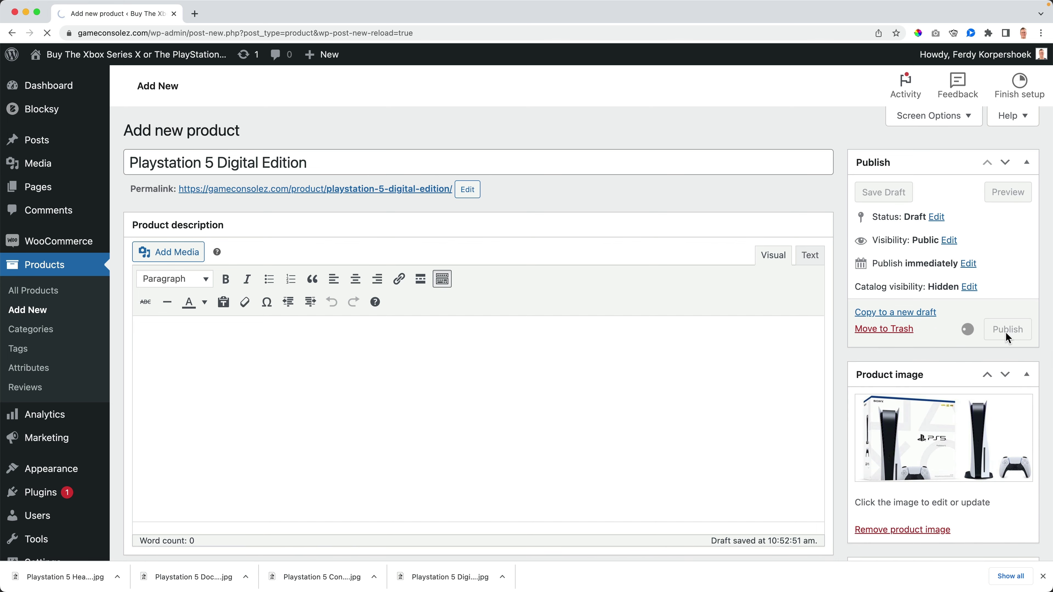
Step: Enter a regular price of 399.99 and update the product
{"action": "scroll", "coordinate": [442, 344], "scroll_direction": "down", "scroll_amount": 8}
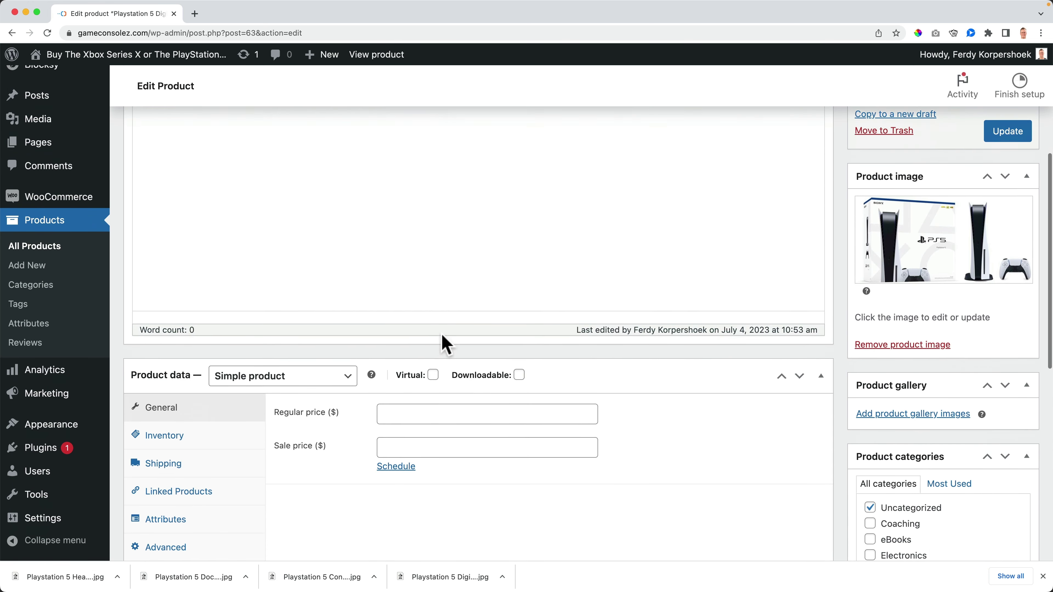
{"action": "left_click", "coordinate": [431, 325]}
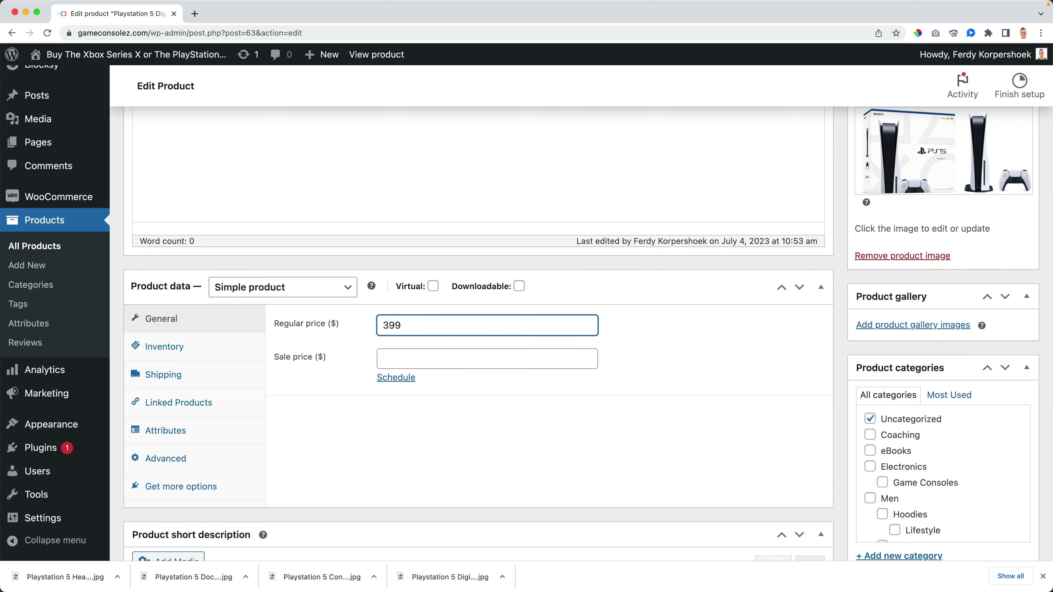
{"action": "key", "text": "Tab"}
{"action": "scroll", "coordinate": [795, 359], "scroll_direction": "up", "scroll_amount": 8}
{"action": "left_click", "coordinate": [1012, 392]}
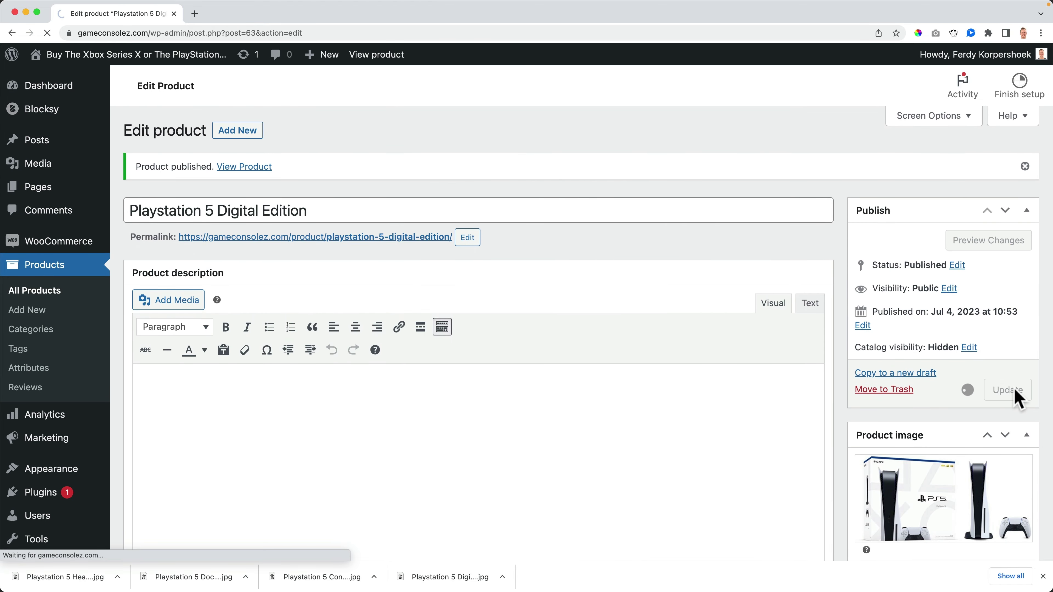
Step: Copy the console to a new draft titled 'Playstation 5 Controller' with slug playstation-5-controller
{"action": "left_click", "coordinate": [895, 376]}
{"action": "left_click_drag", "start_coordinate": [217, 161], "coordinate": [399, 159]}
{"action": "type", "text": "Controller"}
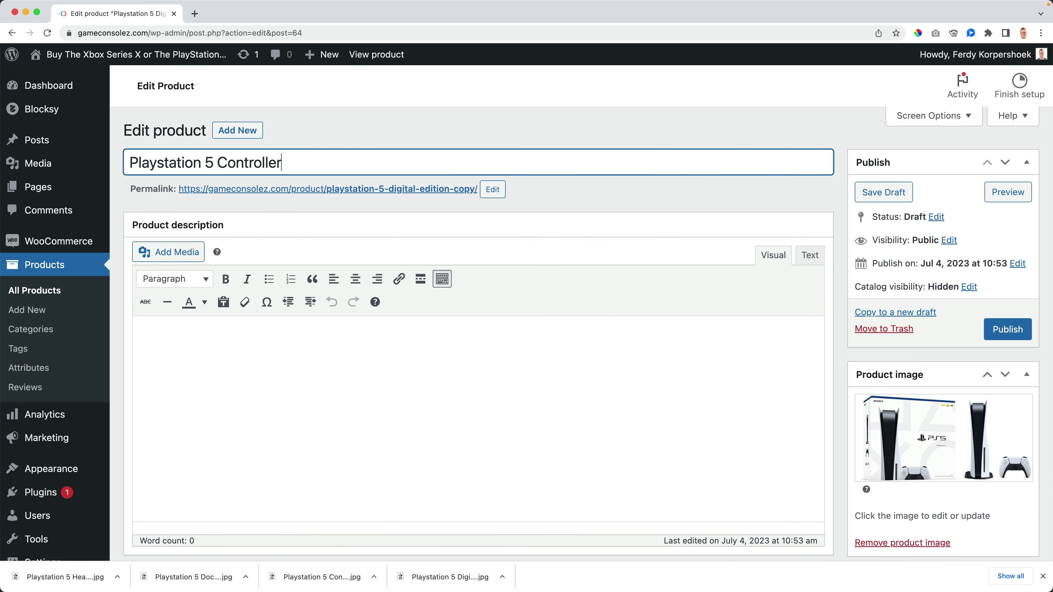
{"action": "key", "text": "super+a"}
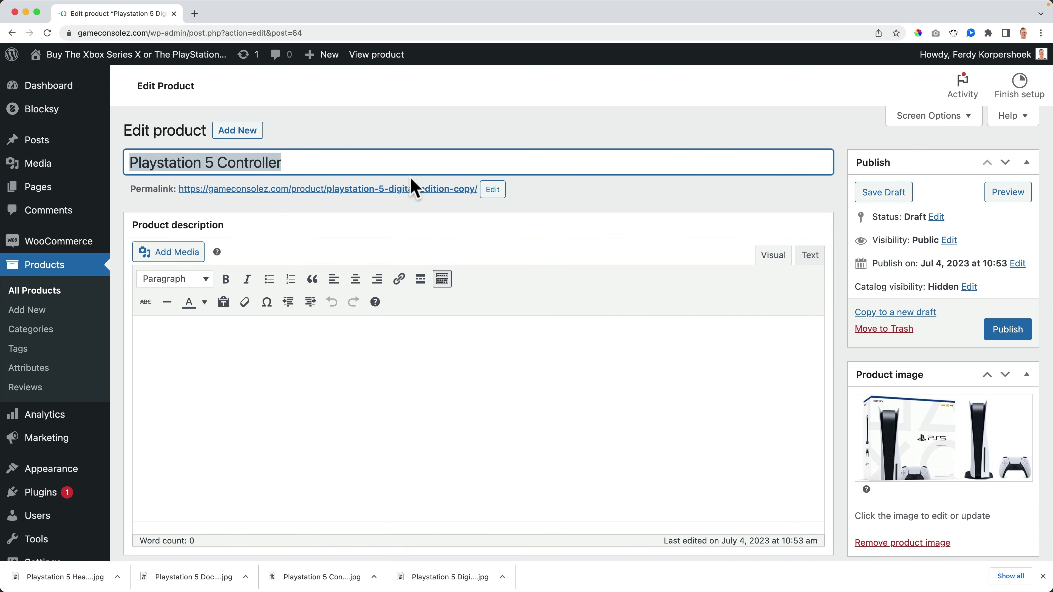
{"action": "left_click", "coordinate": [493, 190]}
{"action": "key", "text": "super+a"}
{"action": "key", "text": "super+v"}
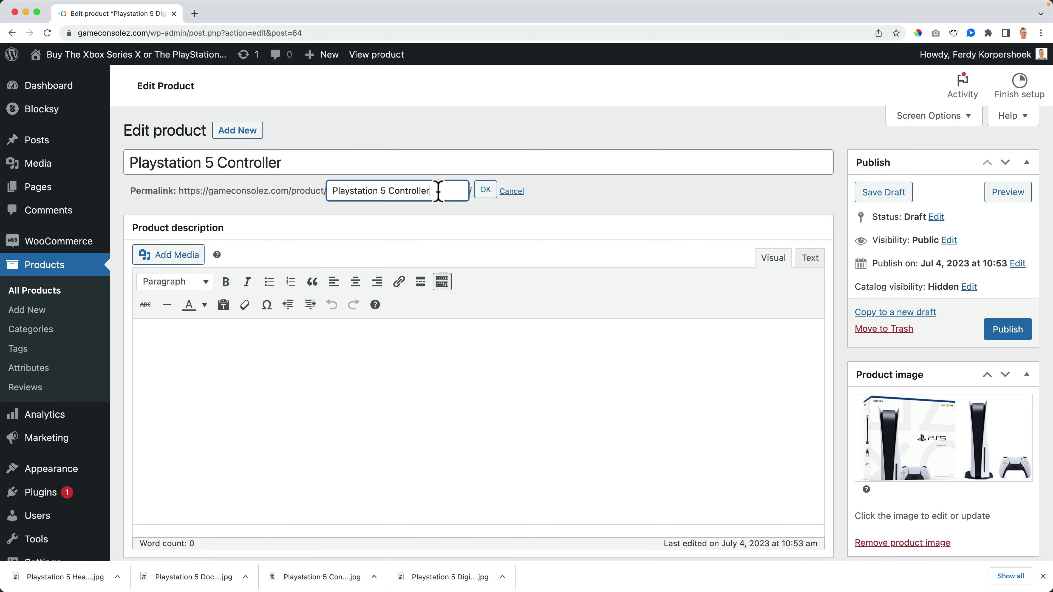
{"action": "left_click", "coordinate": [485, 189]}
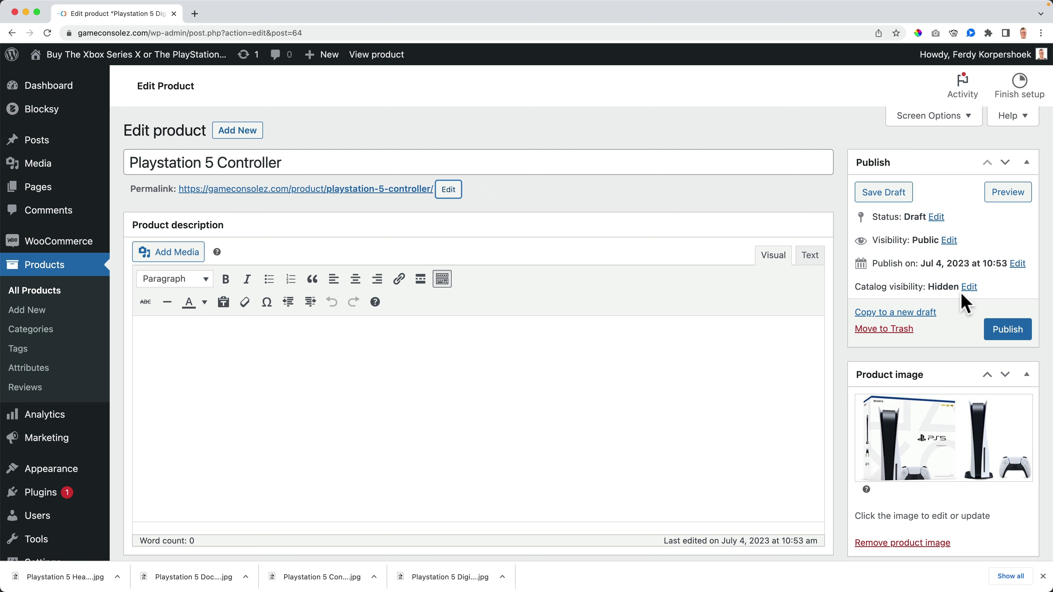
Step: Replace the product image with the controller picture
{"action": "left_click", "coordinate": [918, 444]}
{"action": "left_click", "coordinate": [95, 238]}
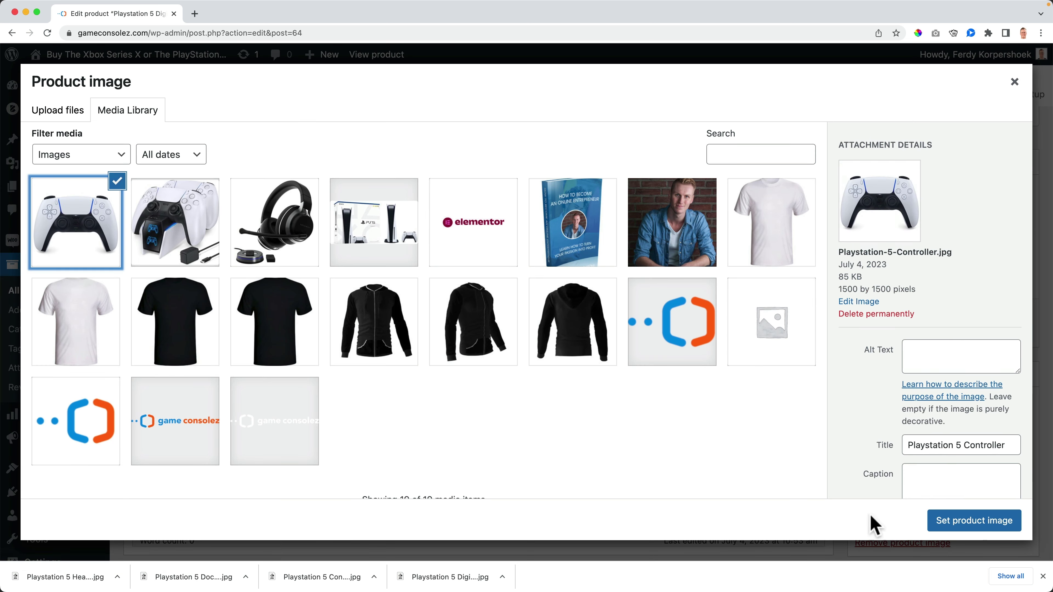
{"action": "left_click", "coordinate": [939, 523]}
Step: Set the regular price to 59.99, untick Uncategorized, and publish the product
{"action": "scroll", "coordinate": [253, 349], "scroll_direction": "down", "scroll_amount": 5}
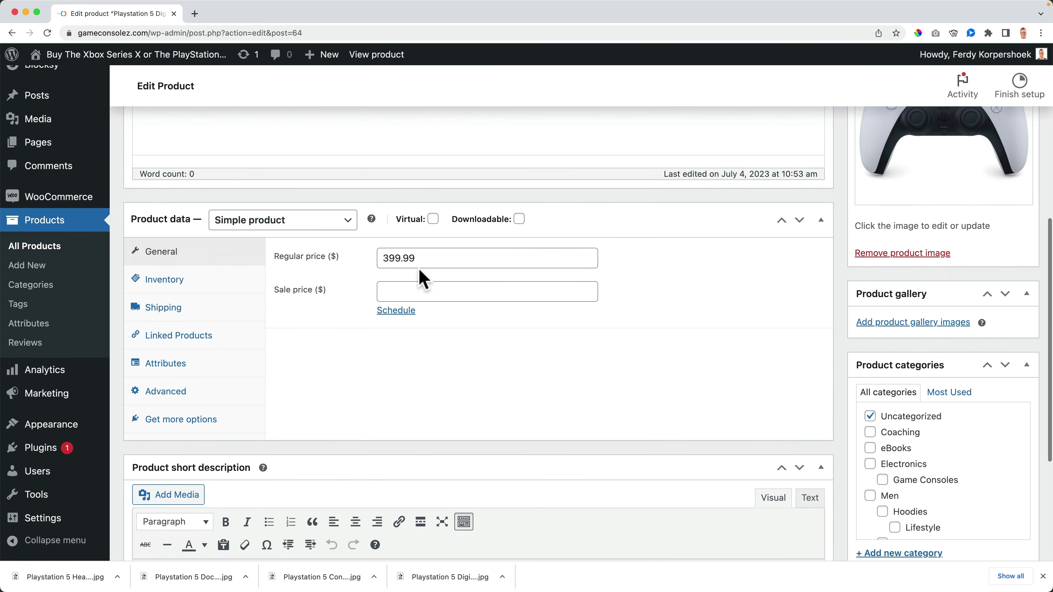
{"action": "left_click_drag", "start_coordinate": [418, 258], "coordinate": [369, 262]}
{"action": "type", "text": "6"}
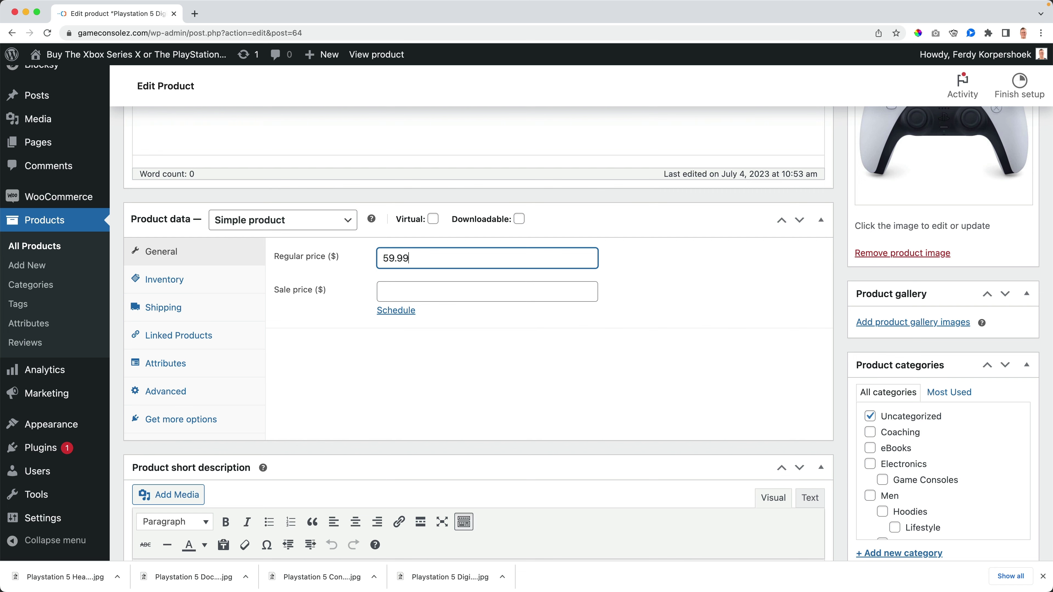
{"action": "left_click", "coordinate": [383, 291]}
{"action": "scroll", "coordinate": [876, 358], "scroll_direction": "up", "scroll_amount": 1}
{"action": "scroll", "coordinate": [874, 360], "scroll_direction": "down", "scroll_amount": 5}
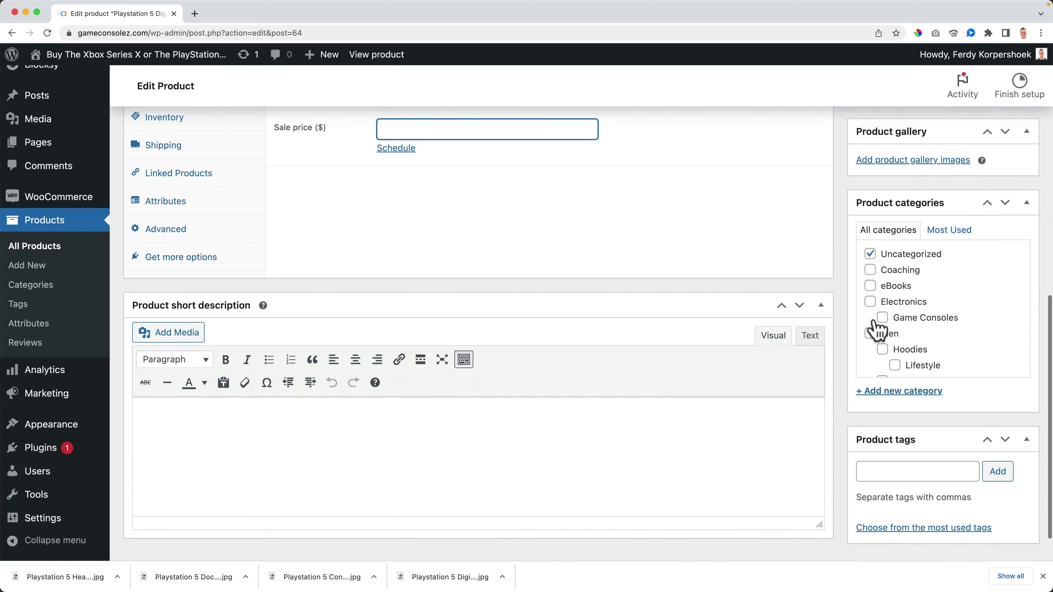
{"action": "left_click", "coordinate": [870, 254]}
{"action": "scroll", "coordinate": [841, 270], "scroll_direction": "up", "scroll_amount": 10}
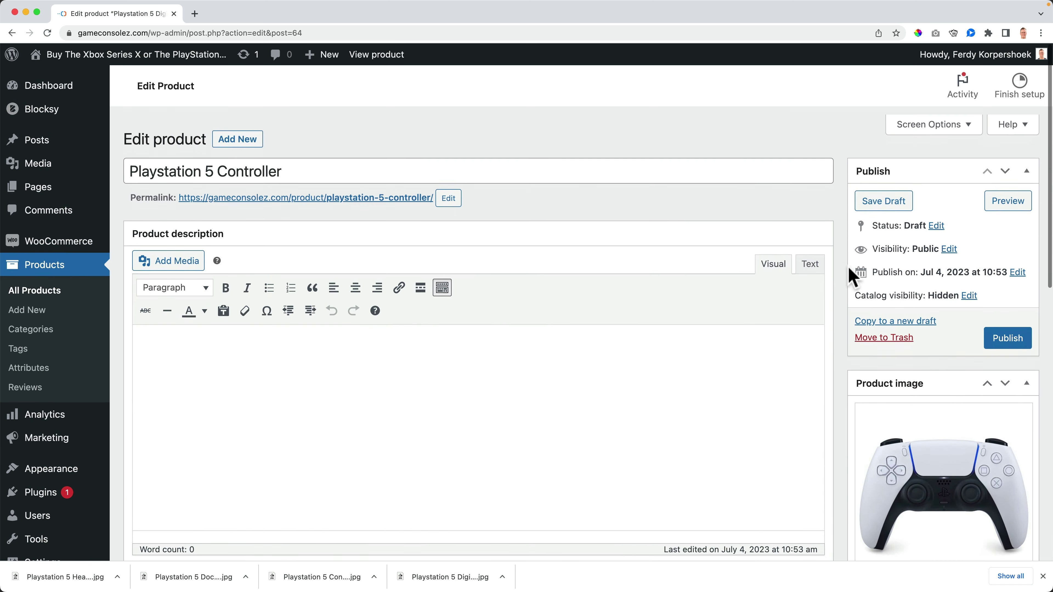
{"action": "left_click", "coordinate": [1002, 335]}
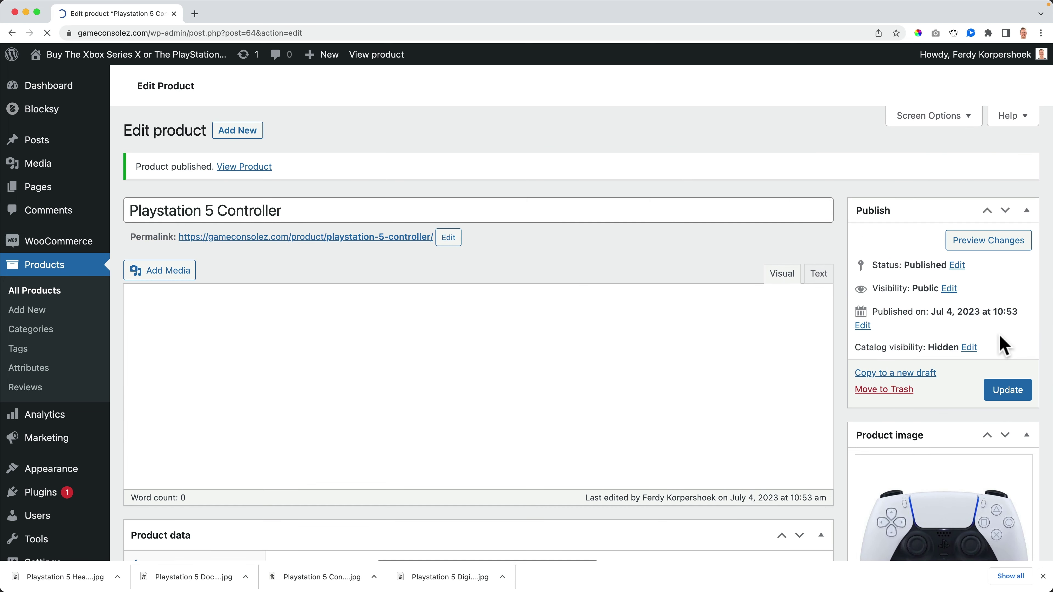
Step: Copy the controller to a new draft titled 'Playstation 5 Headphone' with slug playstation-5-headphone
{"action": "left_click", "coordinate": [897, 372]}
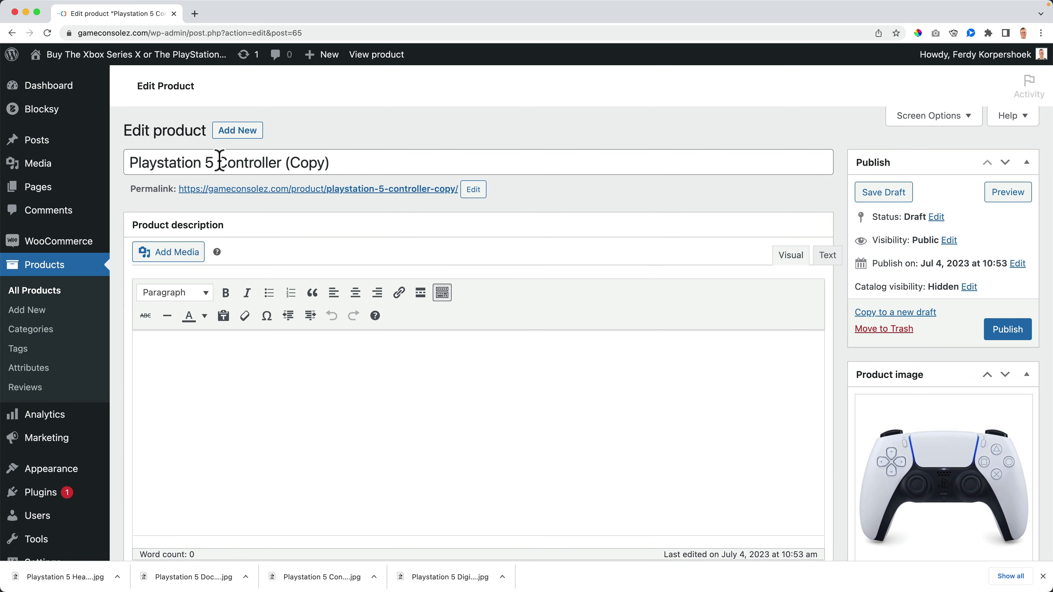
{"action": "left_click_drag", "start_coordinate": [217, 162], "coordinate": [349, 159]}
{"action": "type", "text": "Headph"}
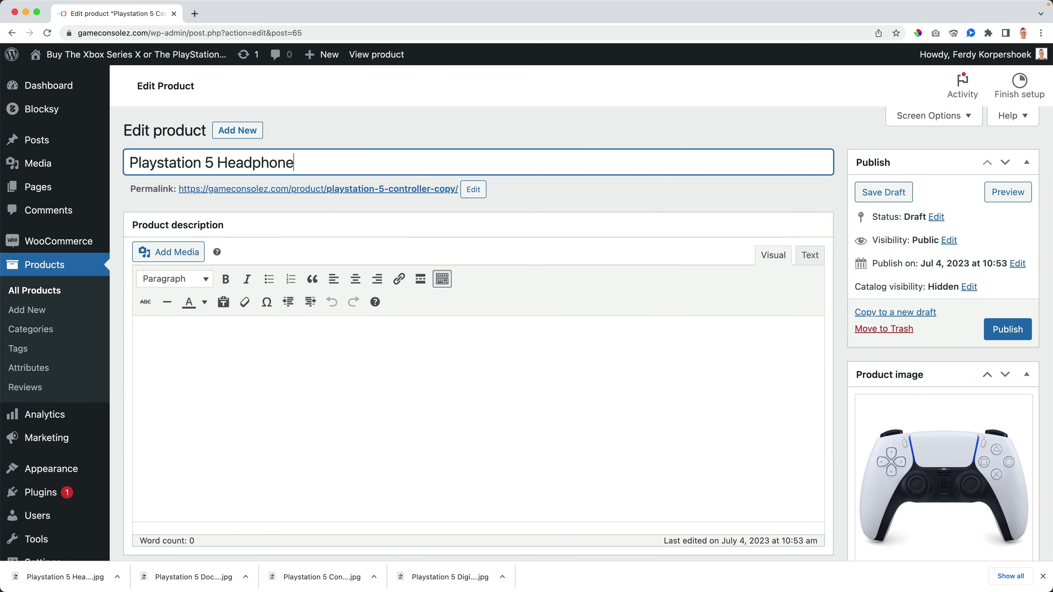
{"action": "key", "text": "super+a"}
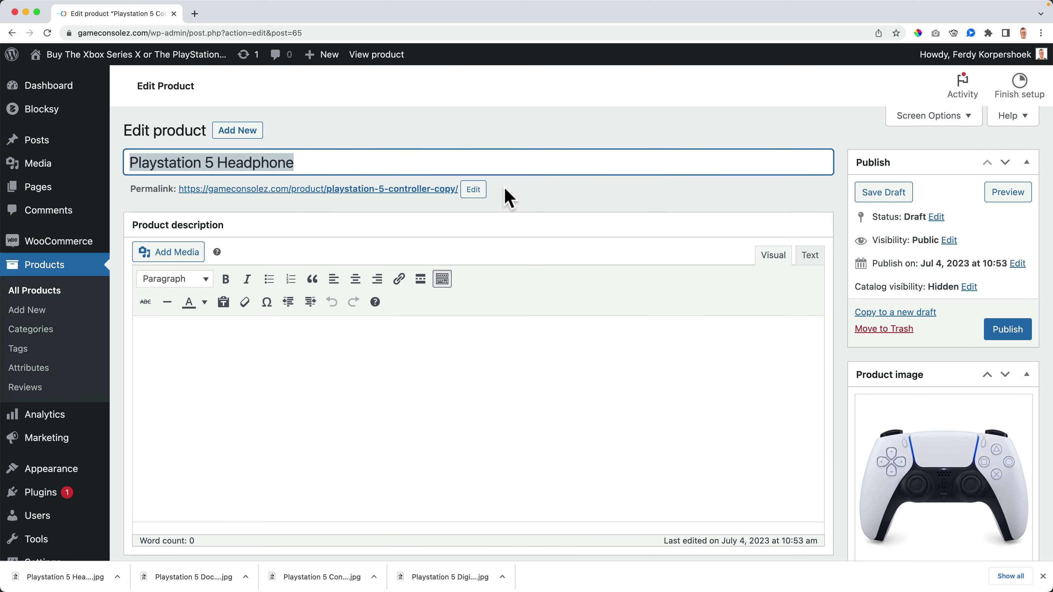
{"action": "left_click", "coordinate": [473, 189]}
{"action": "key", "text": "super+a"}
{"action": "key", "text": "super+v"}
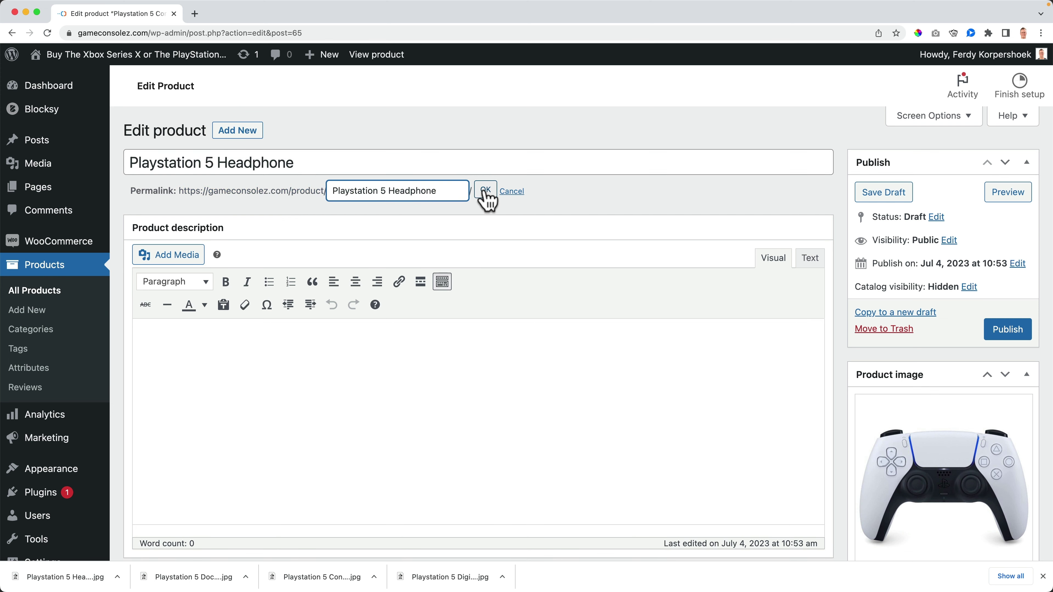
{"action": "left_click", "coordinate": [485, 192]}
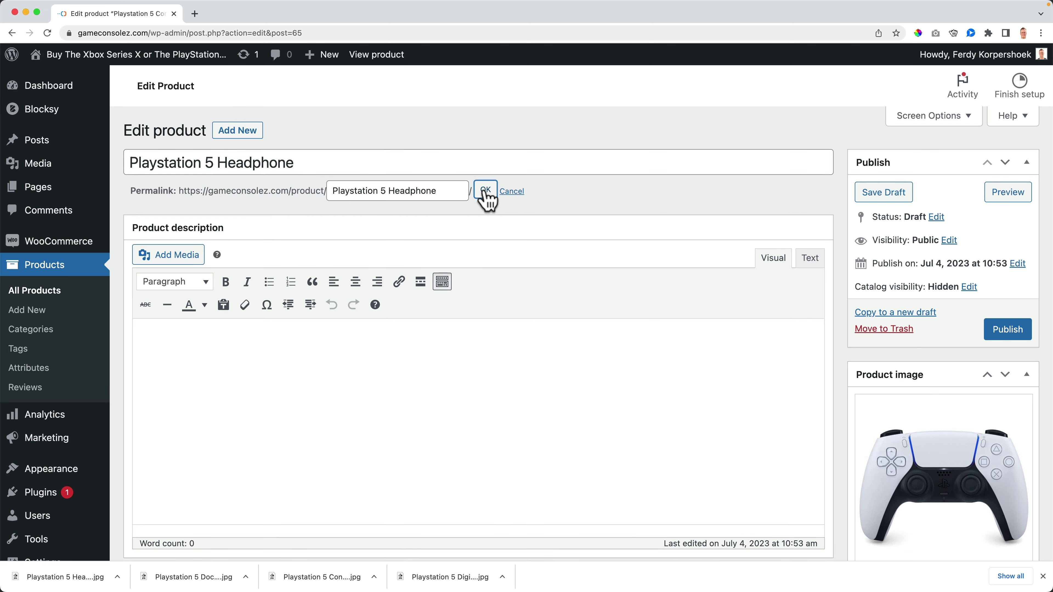
Step: Replace the product image with the headphone picture
{"action": "left_click", "coordinate": [905, 459]}
{"action": "left_click", "coordinate": [1042, 577]}
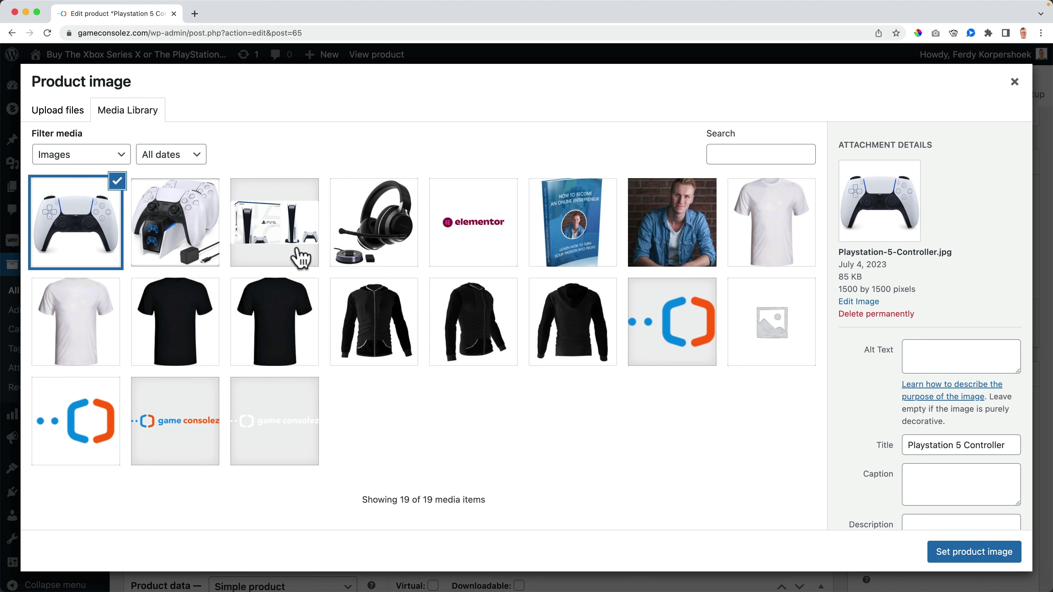
{"action": "left_click", "coordinate": [369, 228]}
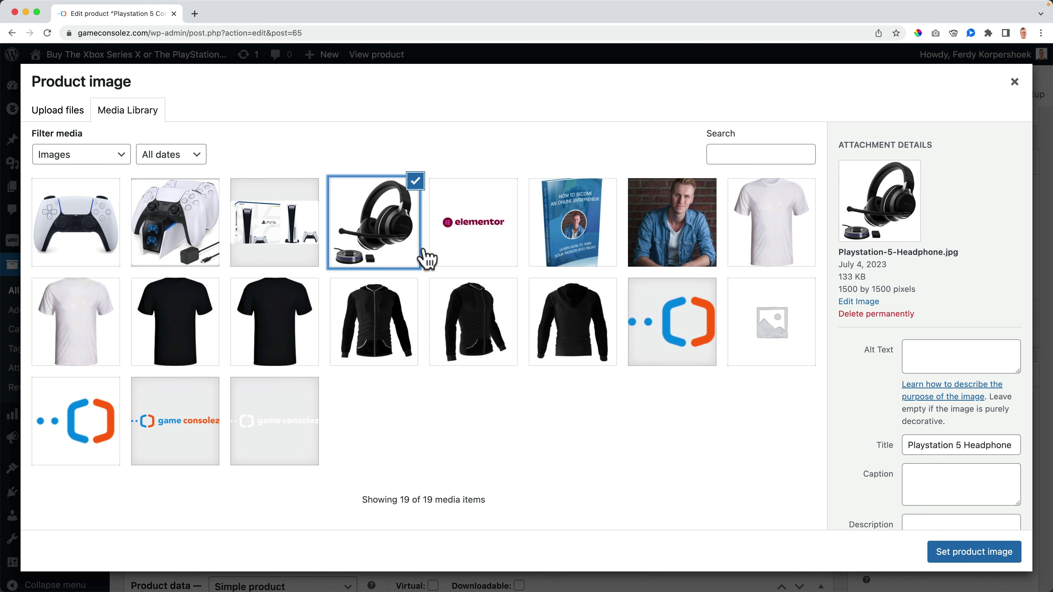
{"action": "left_click", "coordinate": [953, 552]}
Step: Set the regular price to 129.99, untick Uncategorized, publish, and make another draft copy
{"action": "scroll", "coordinate": [389, 320], "scroll_direction": "down", "scroll_amount": 7}
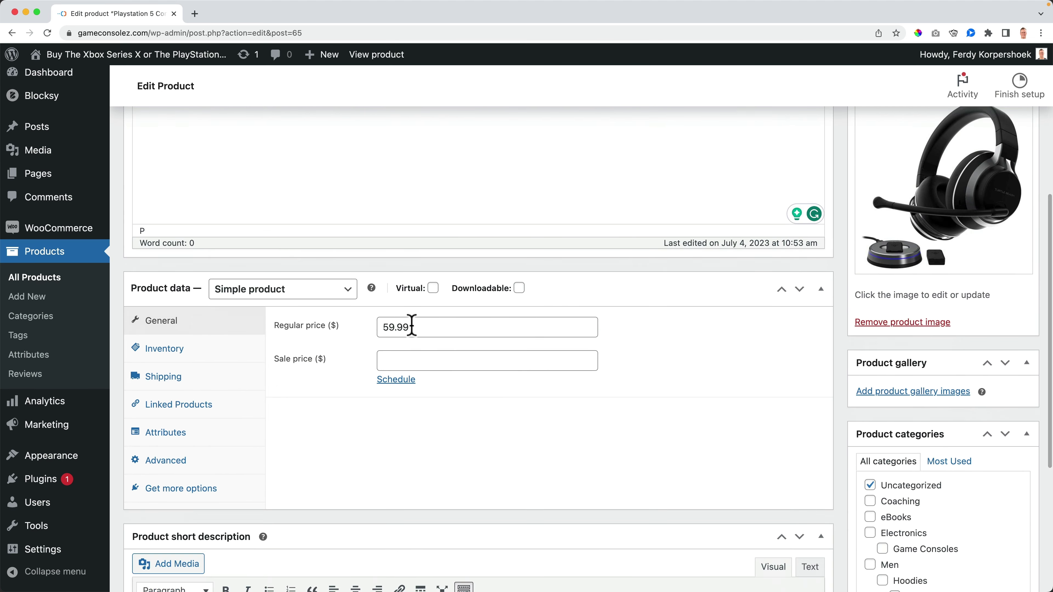
{"action": "left_click", "coordinate": [388, 327]}
{"action": "key", "text": "BackSpace"}
{"action": "type", "text": "12"}
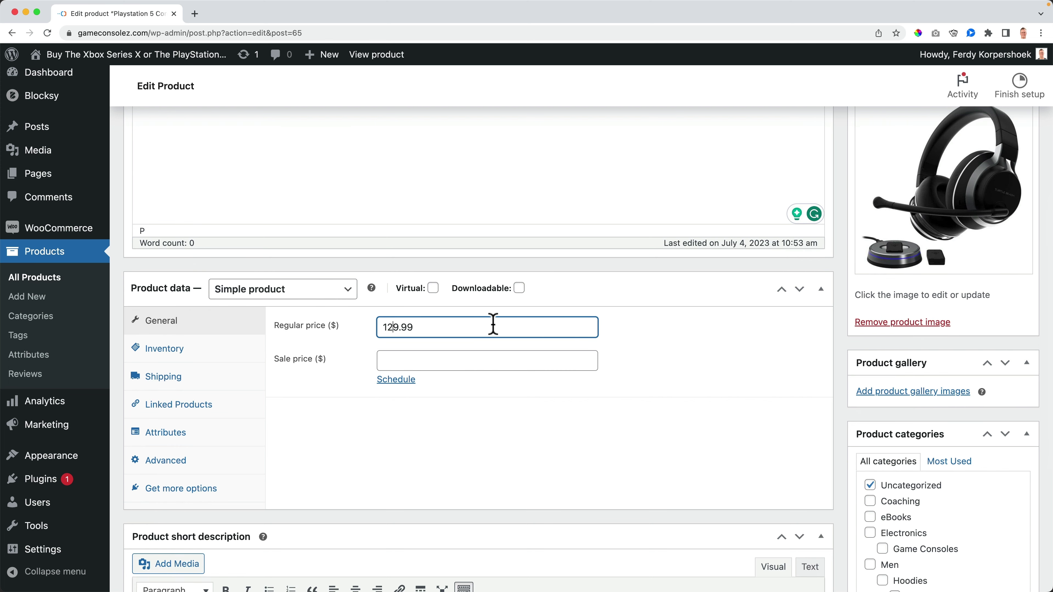
{"action": "scroll", "coordinate": [748, 310], "scroll_direction": "down", "scroll_amount": 1}
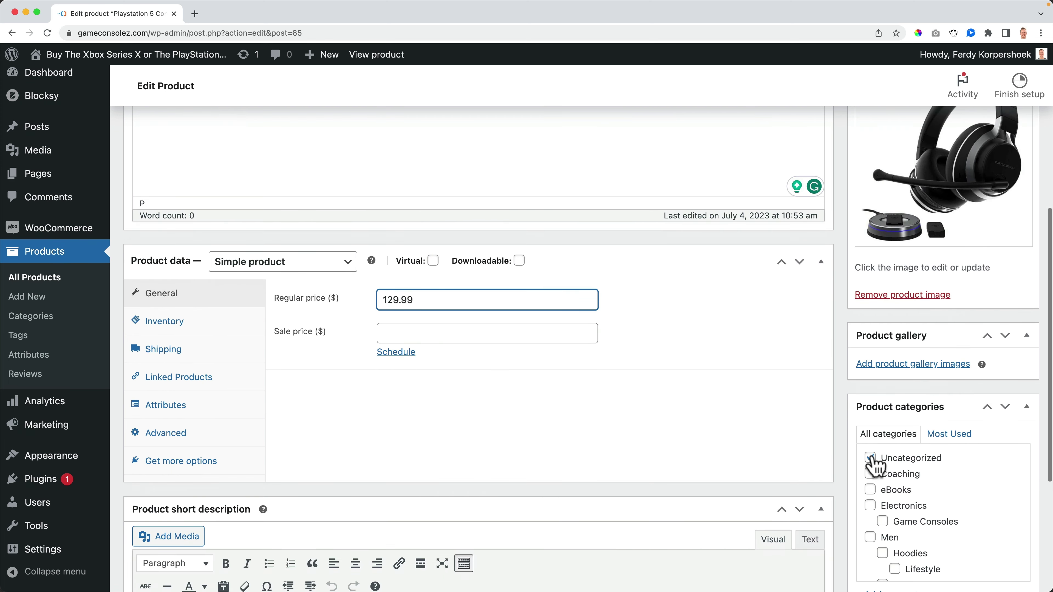
{"action": "left_click", "coordinate": [870, 458]}
{"action": "scroll", "coordinate": [891, 415], "scroll_direction": "up", "scroll_amount": 12}
{"action": "left_click", "coordinate": [1000, 332]}
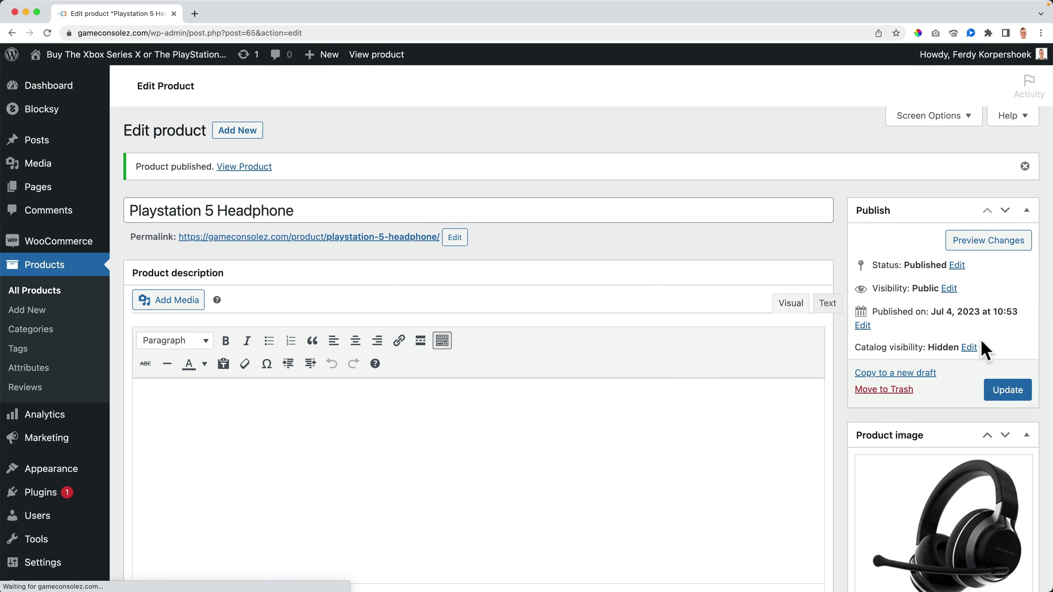
{"action": "left_click", "coordinate": [913, 373]}
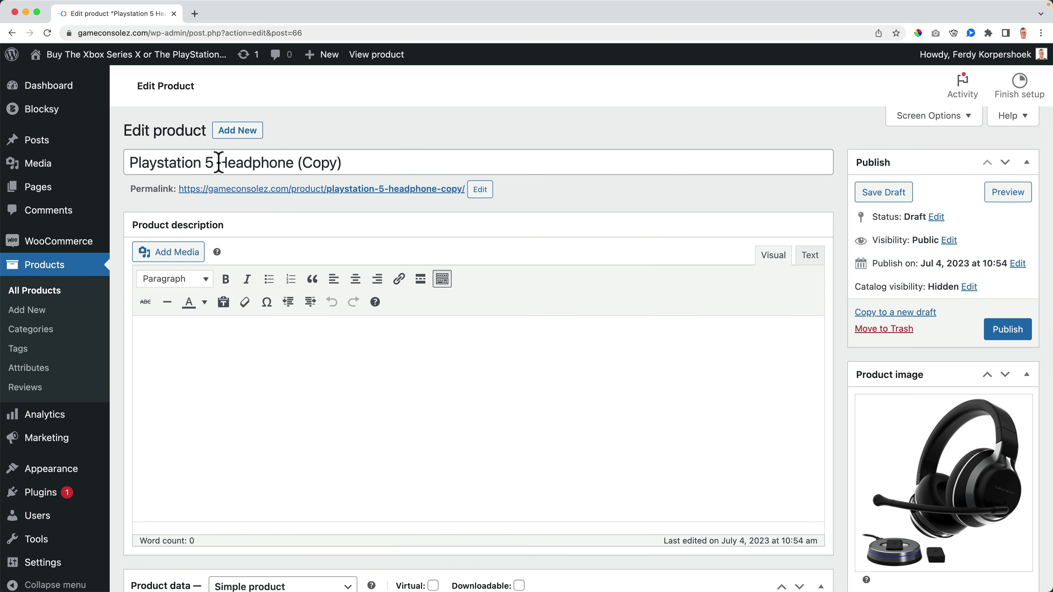
Step: Retitle the copy 'Playstation 5 Docking Station' and set its permalink slug to match
{"action": "left_click_drag", "start_coordinate": [220, 163], "coordinate": [353, 163]}
{"action": "type", "text": "Docking Stati"}
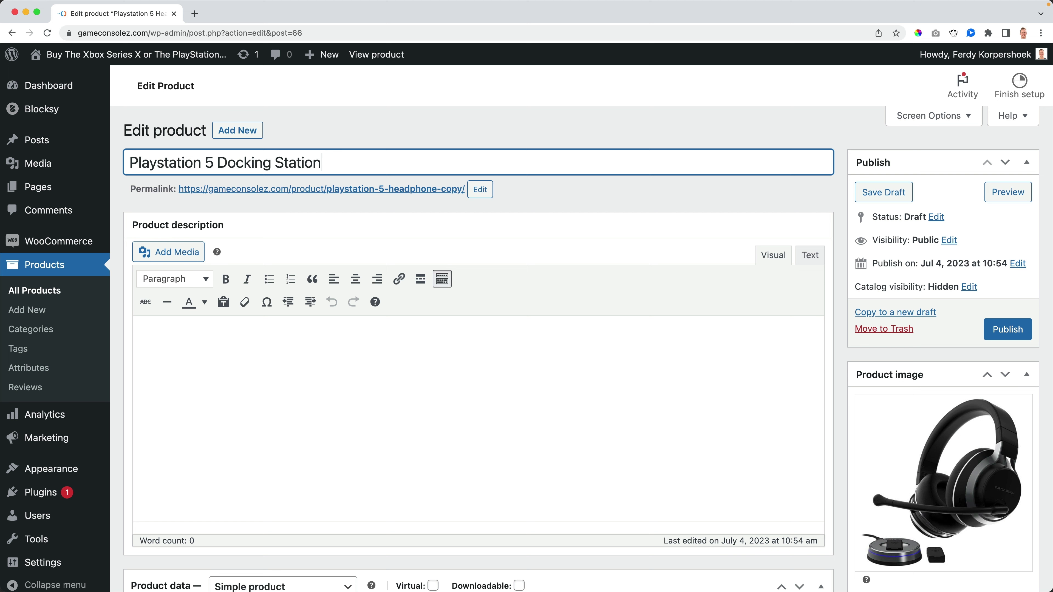
{"action": "key", "text": "super+a"}
{"action": "key", "text": "super+c"}
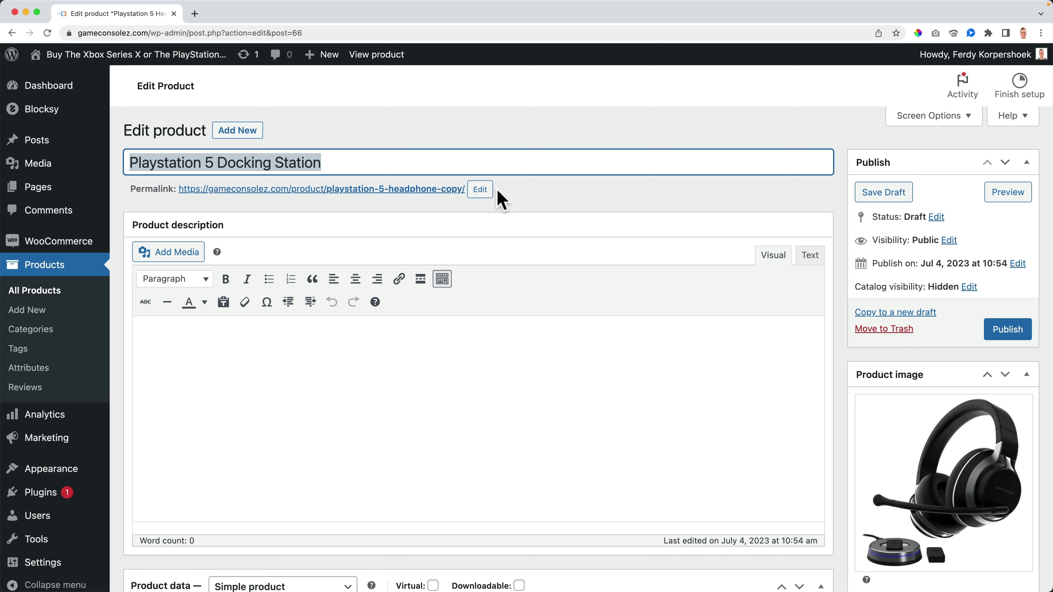
{"action": "left_click", "coordinate": [481, 189]}
{"action": "key", "text": "super+a"}
{"action": "key", "text": "super+v"}
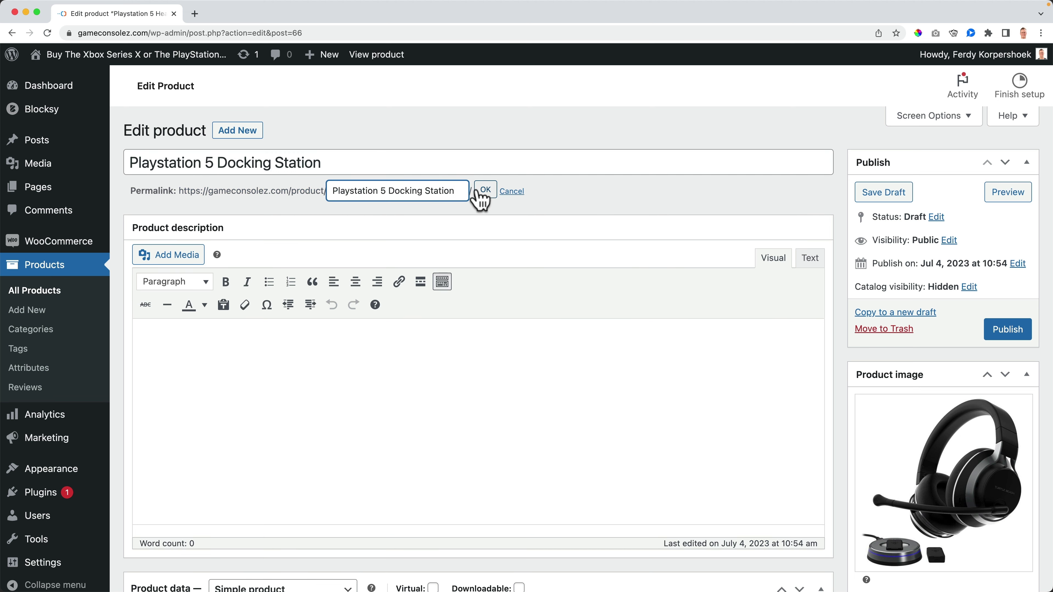
{"action": "left_click", "coordinate": [486, 190]}
Step: Make the docking station picture the product image
{"action": "left_click", "coordinate": [943, 475]}
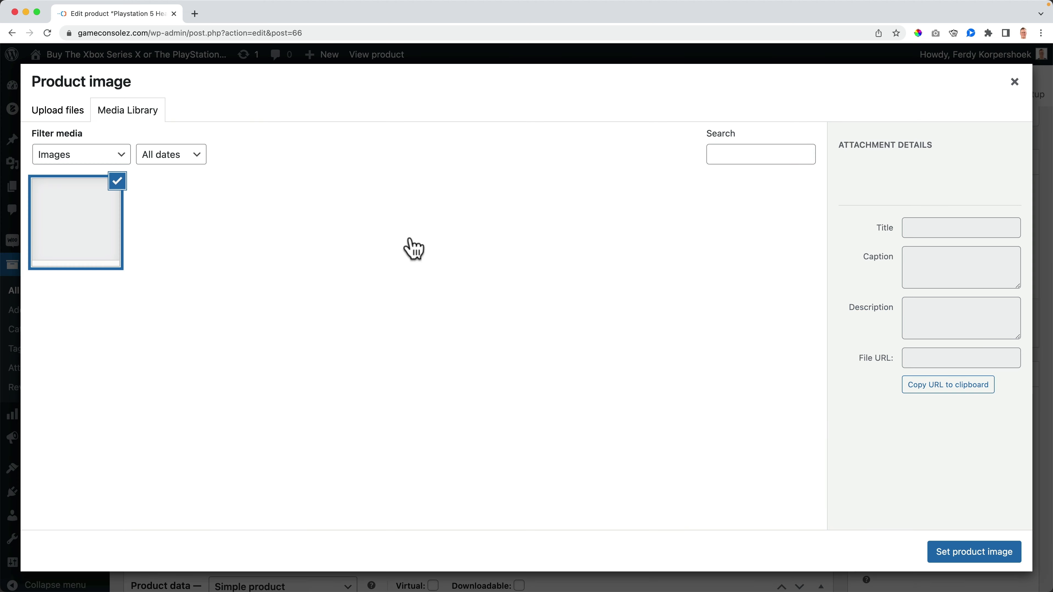
{"action": "left_click", "coordinate": [275, 223]}
{"action": "left_click", "coordinate": [175, 223]}
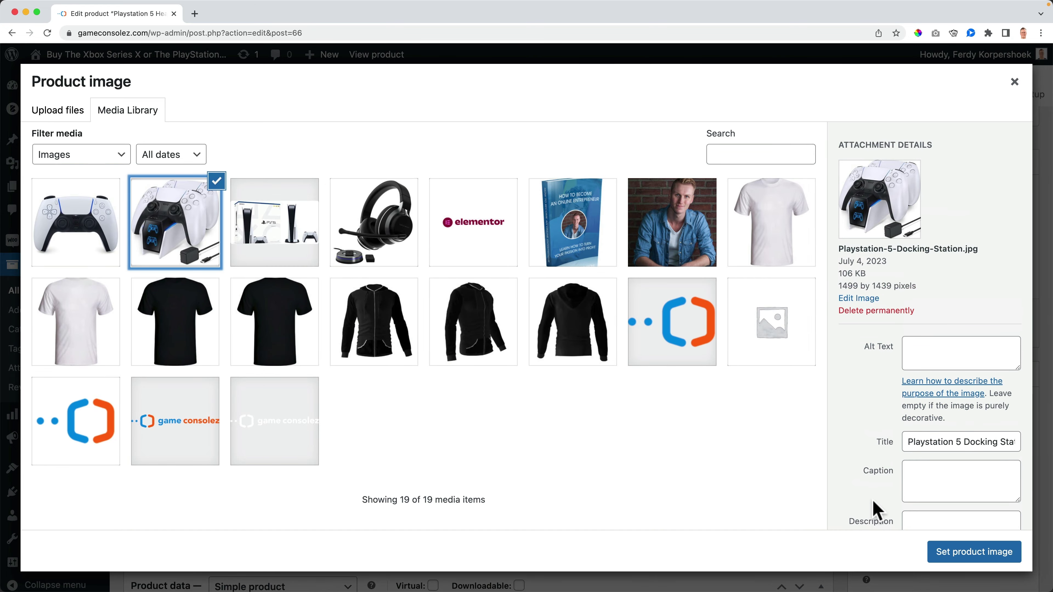
{"action": "left_click", "coordinate": [970, 553]}
Step: Untick Uncategorized, change the regular price's leading digit to 5, and publish
{"action": "scroll", "coordinate": [839, 378], "scroll_direction": "down", "scroll_amount": 10}
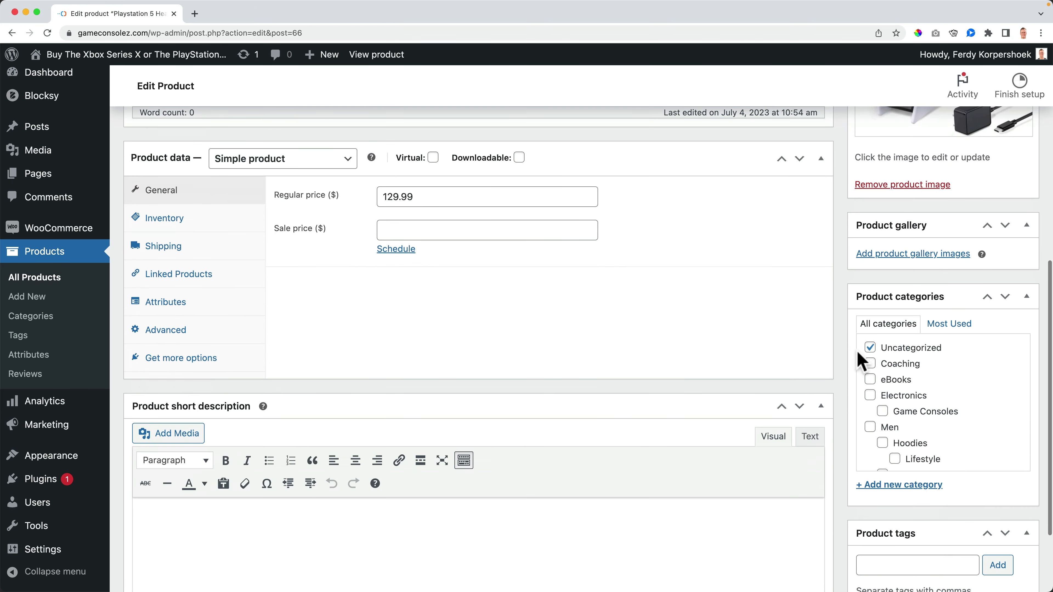
{"action": "left_click", "coordinate": [870, 348]}
{"action": "scroll", "coordinate": [854, 358], "scroll_direction": "up", "scroll_amount": 3}
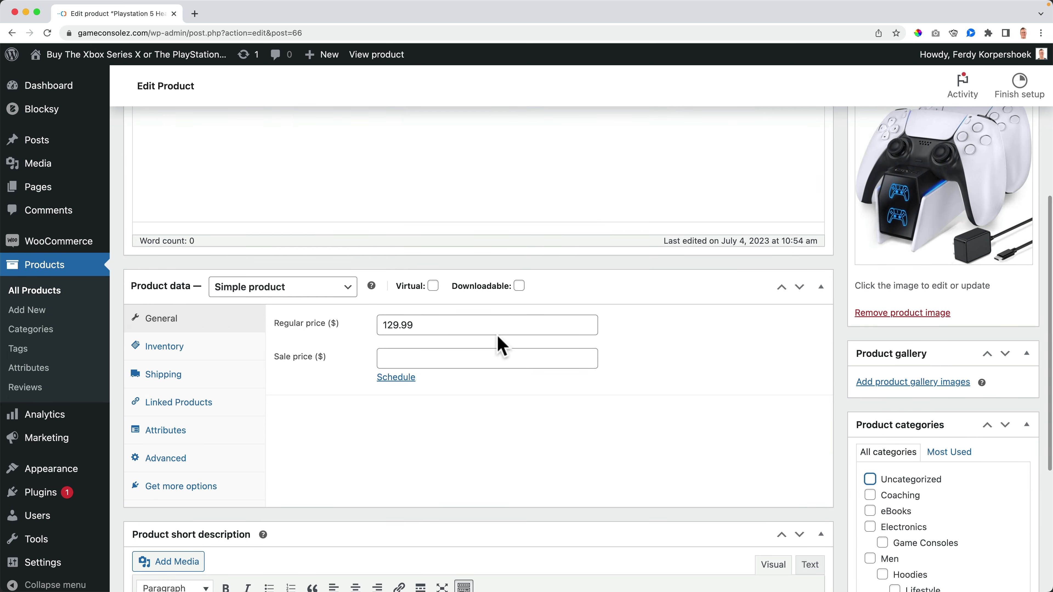
{"action": "left_click_drag", "start_coordinate": [391, 325], "coordinate": [379, 325]}
{"action": "type", "text": "5"}
{"action": "scroll", "coordinate": [700, 365], "scroll_direction": "up", "scroll_amount": 7}
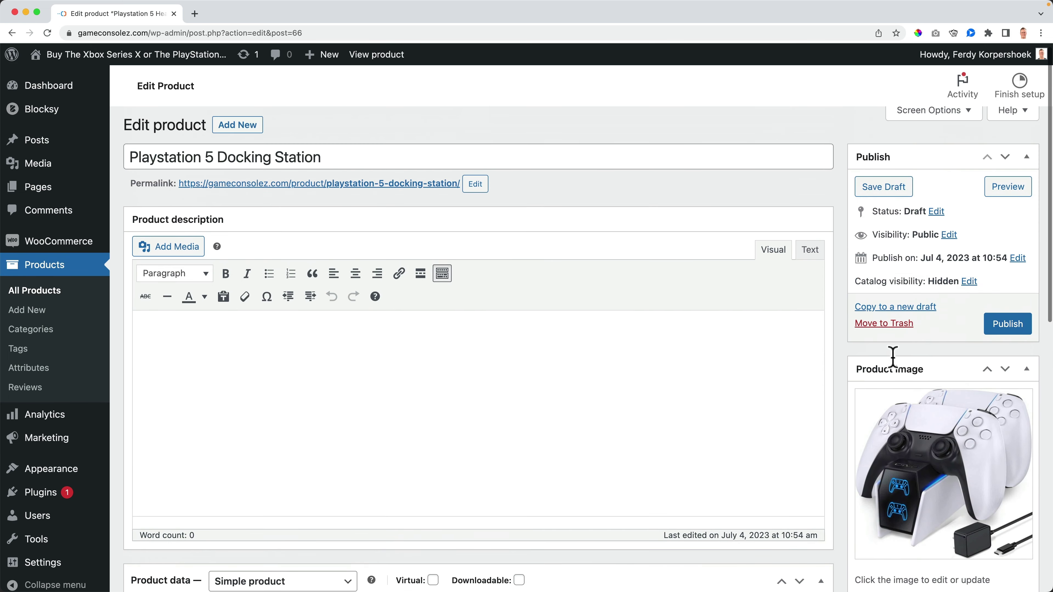
{"action": "left_click", "coordinate": [1011, 330]}
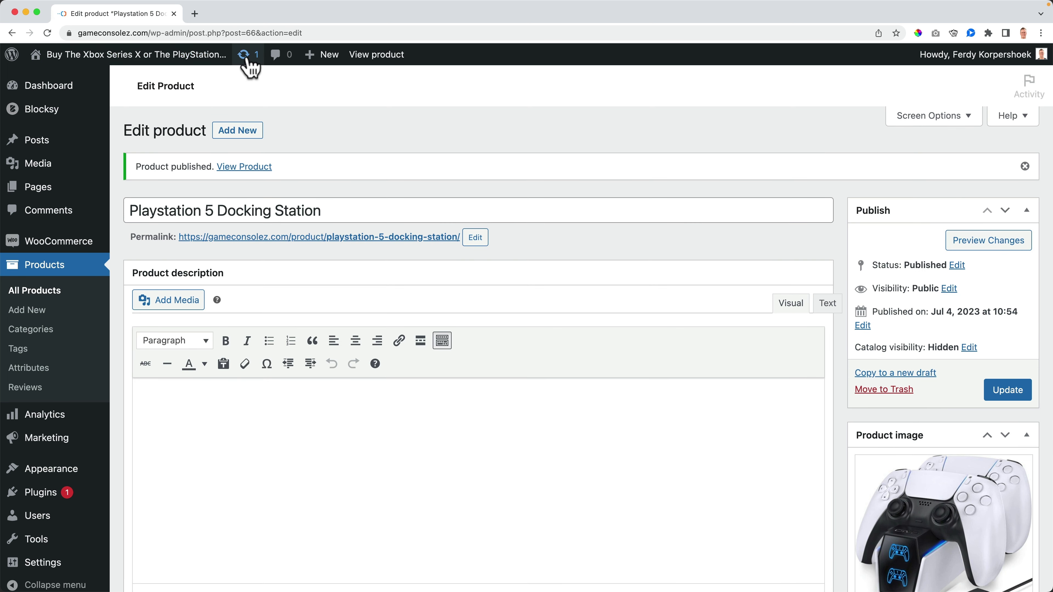
Step: Update the WooCommerce plugin, then open the Playstation 5 product page from the shop
{"action": "left_click", "coordinate": [249, 54]}
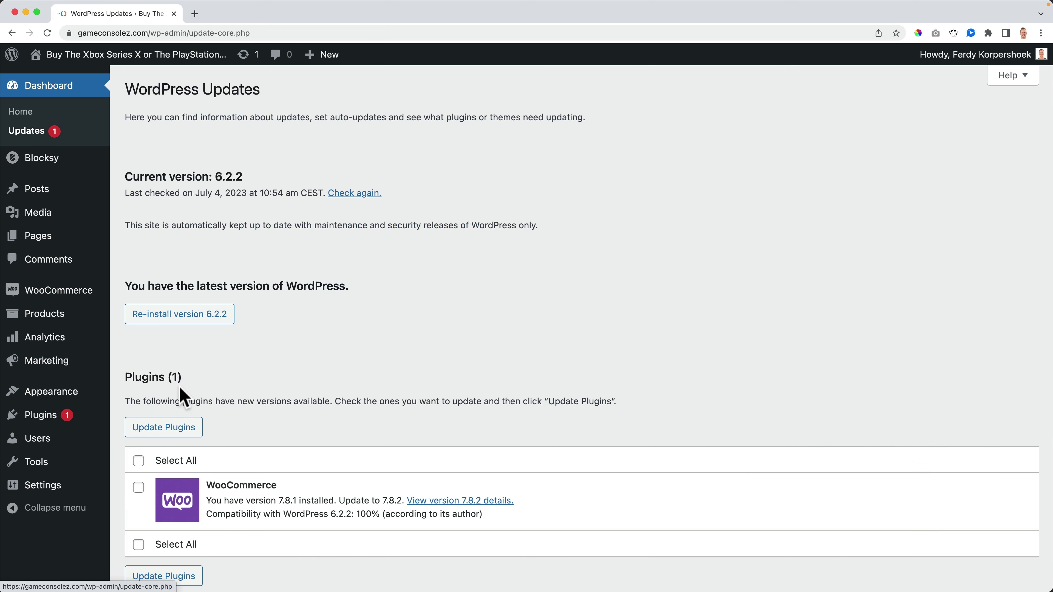
{"action": "left_click", "coordinate": [139, 461]}
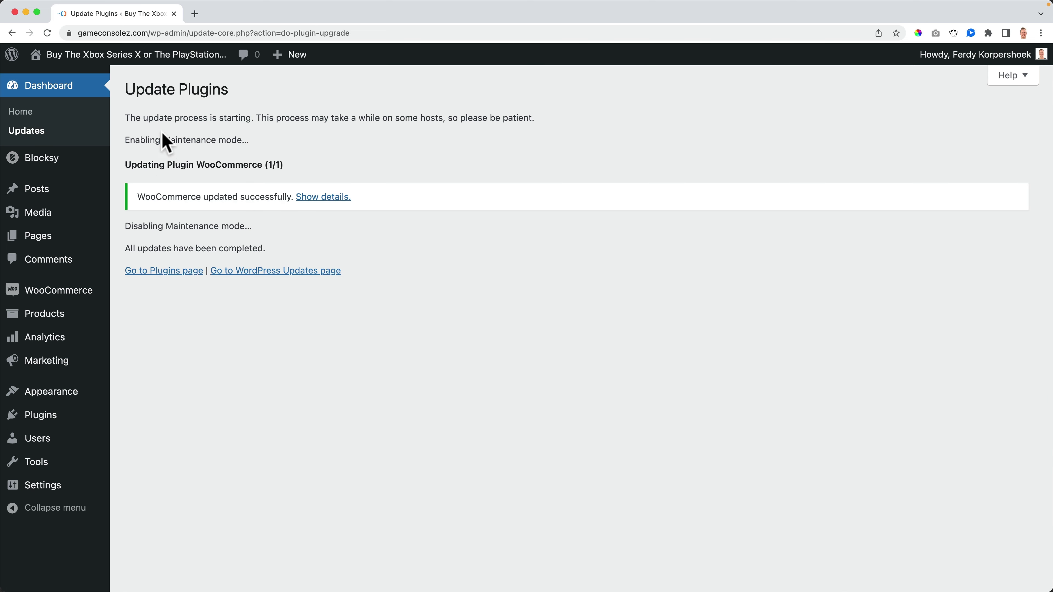
{"action": "left_click", "coordinate": [166, 63]}
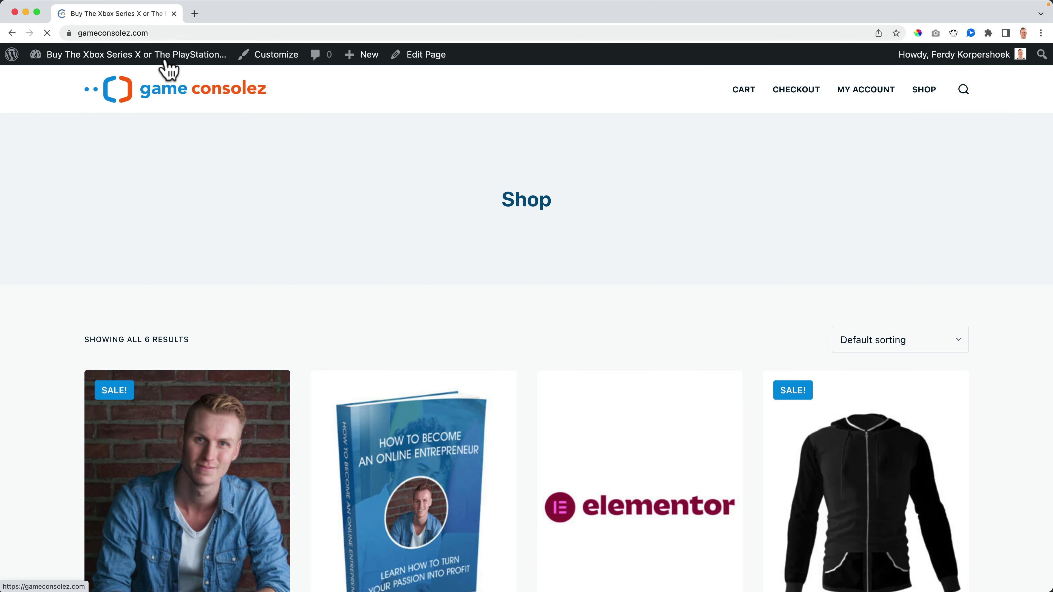
{"action": "scroll", "coordinate": [369, 306], "scroll_direction": "down", "scroll_amount": 8}
{"action": "scroll", "coordinate": [374, 307], "scroll_direction": "down", "scroll_amount": 4}
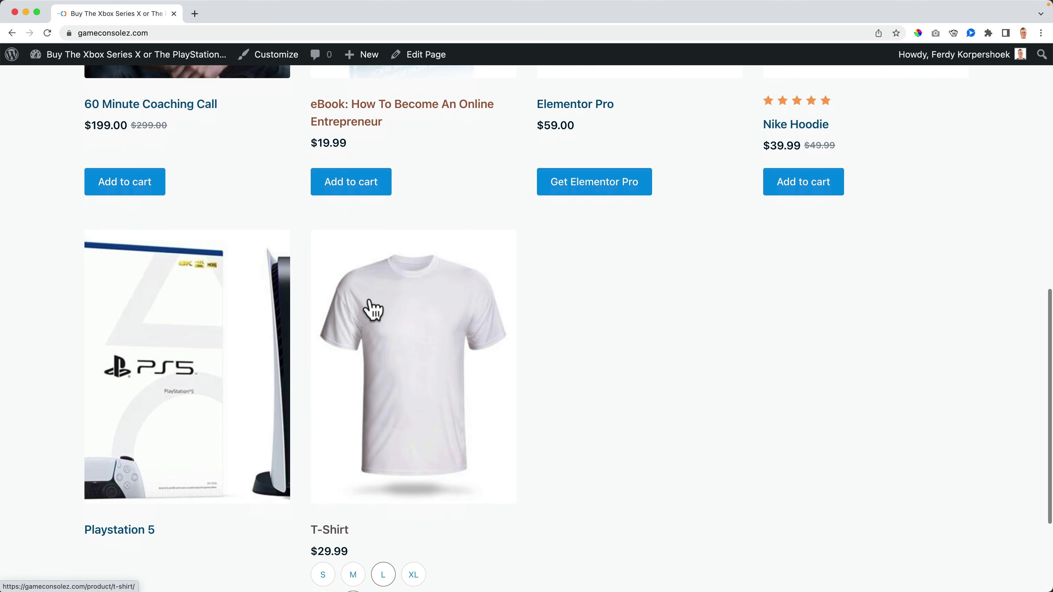
{"action": "scroll", "coordinate": [477, 330], "scroll_direction": "down", "scroll_amount": 1}
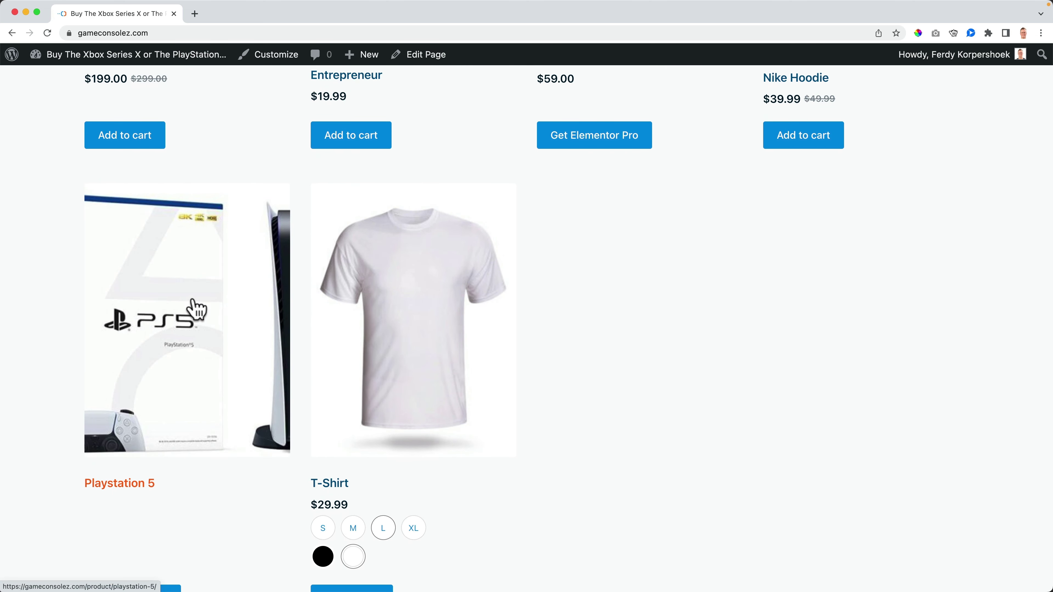
{"action": "left_click", "coordinate": [184, 295]}
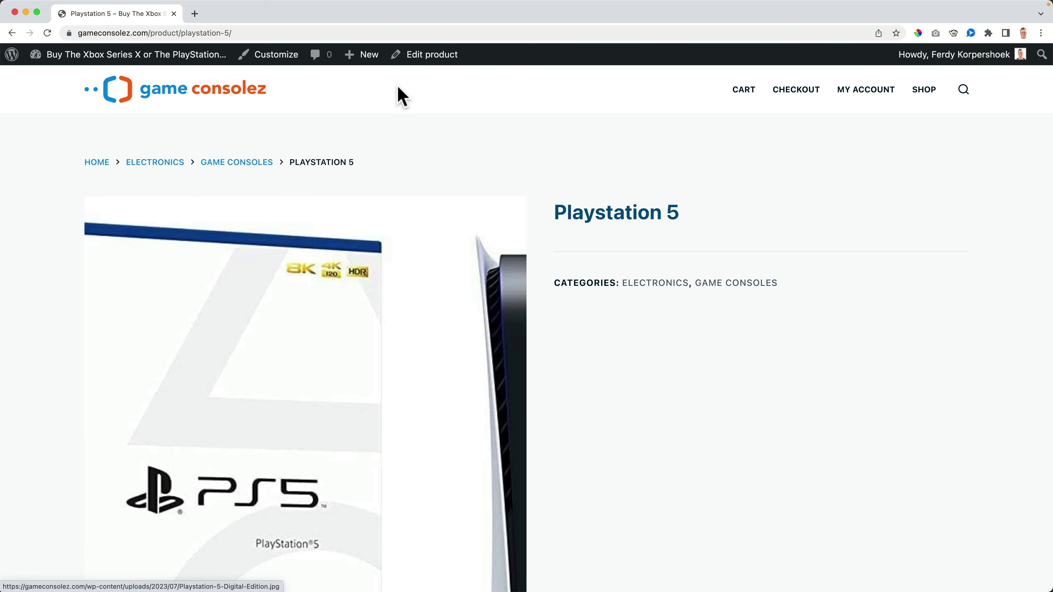
Step: In the Playstation 5 editor's Linked Products, add the Digital Edition and Controller as grouped products
{"action": "left_click", "coordinate": [431, 58]}
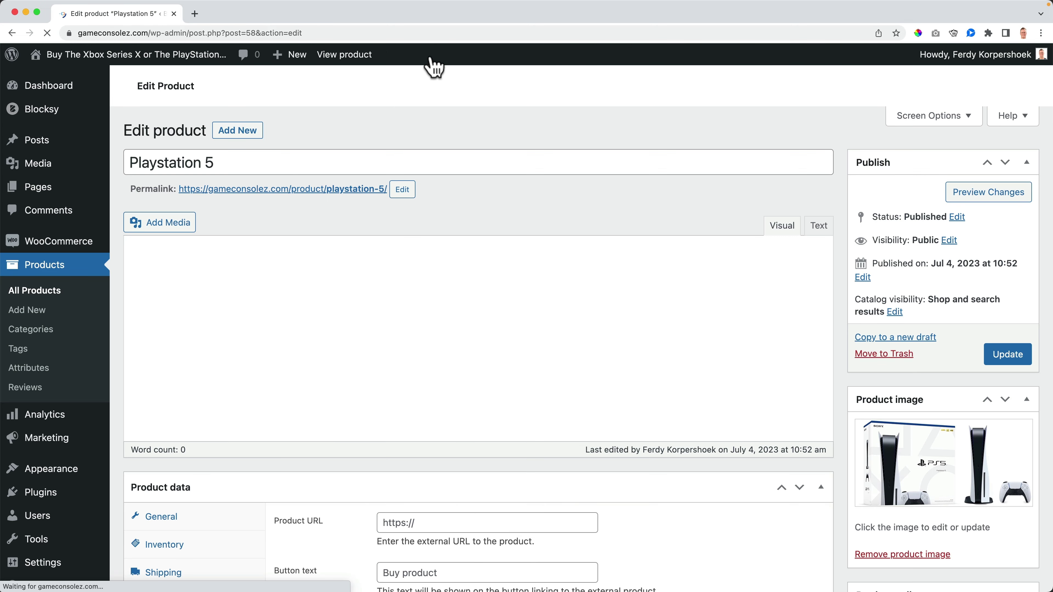
{"action": "scroll", "coordinate": [461, 297], "scroll_direction": "down", "scroll_amount": 8}
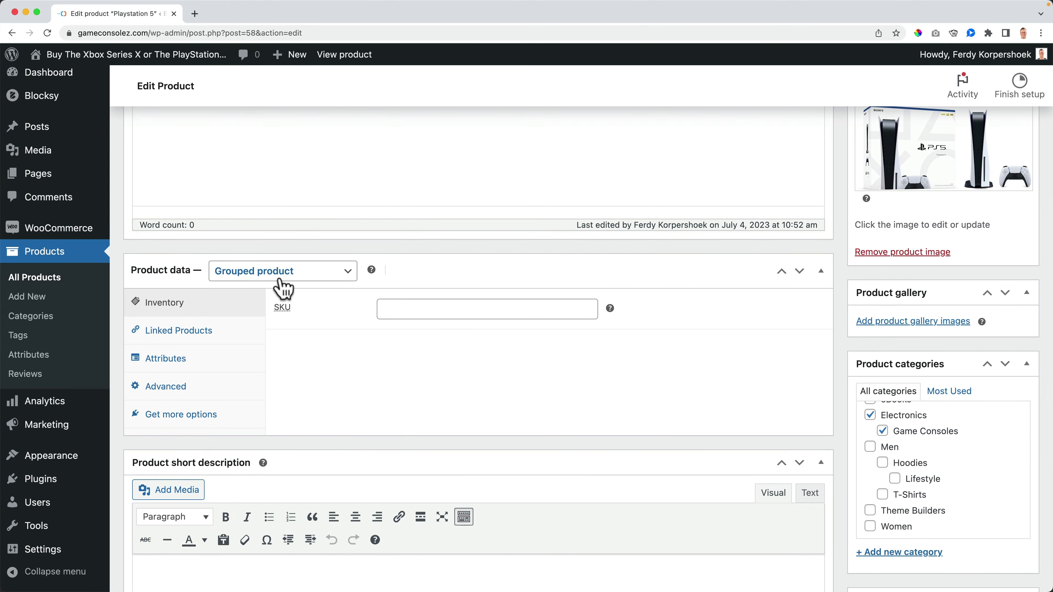
{"action": "left_click", "coordinate": [202, 335]}
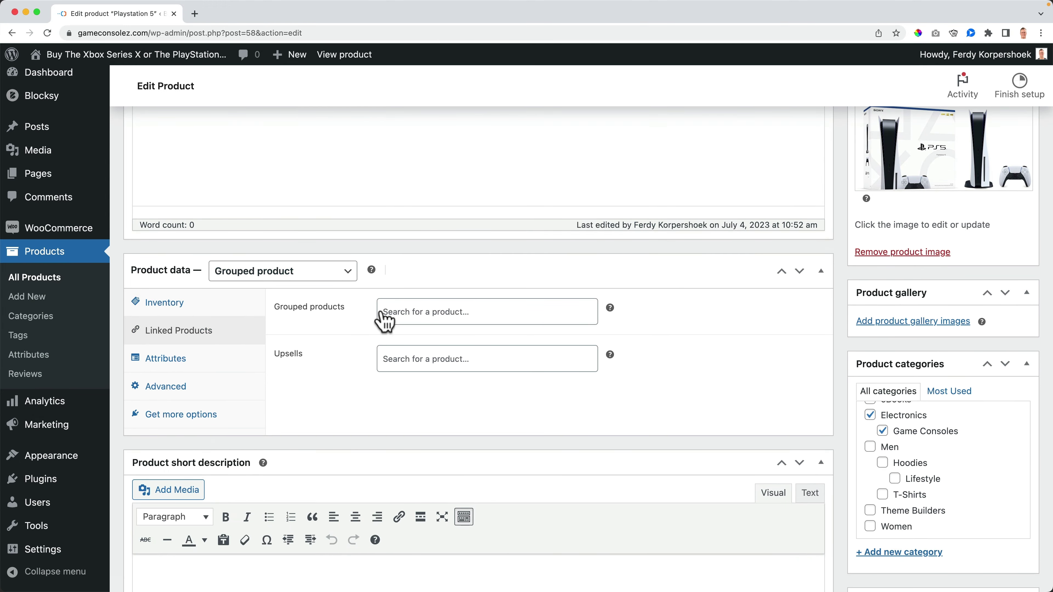
{"action": "left_click", "coordinate": [425, 314]}
{"action": "type", "text": "playstation"}
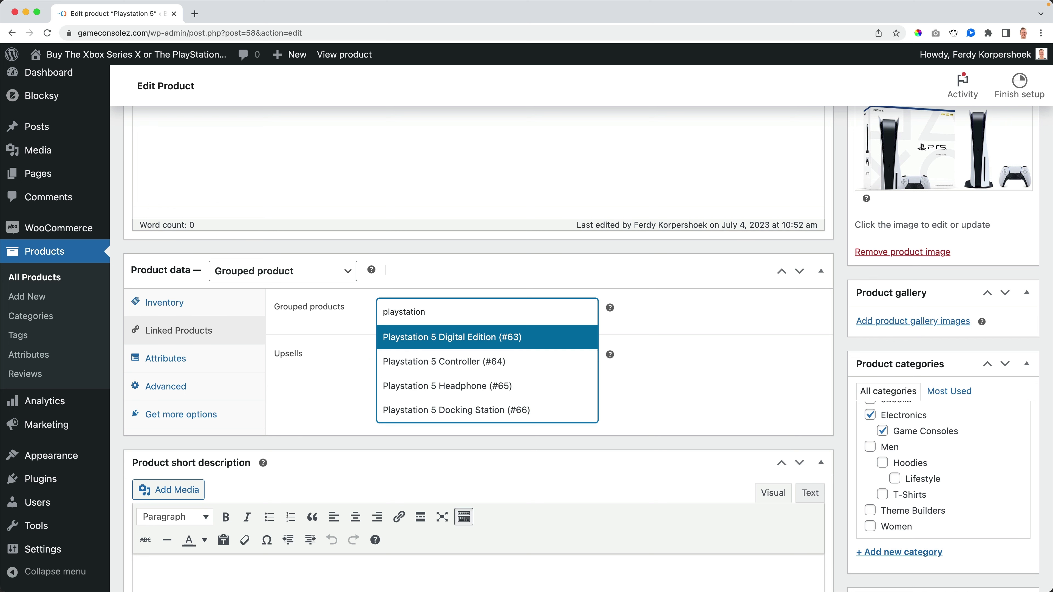
{"action": "left_click", "coordinate": [443, 342]}
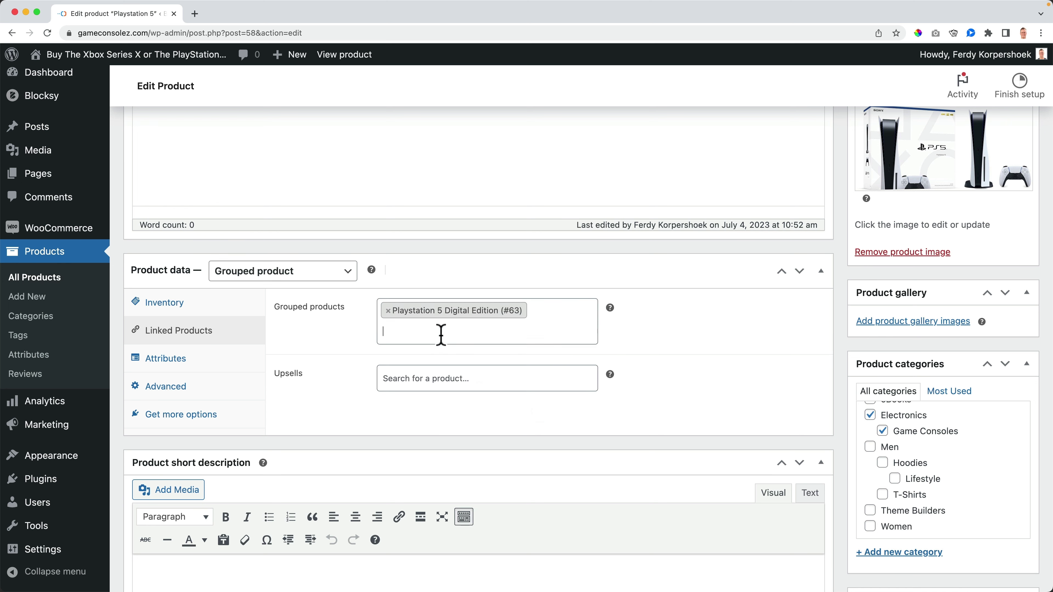
{"action": "left_click", "coordinate": [437, 333]}
{"action": "type", "text": "playst"}
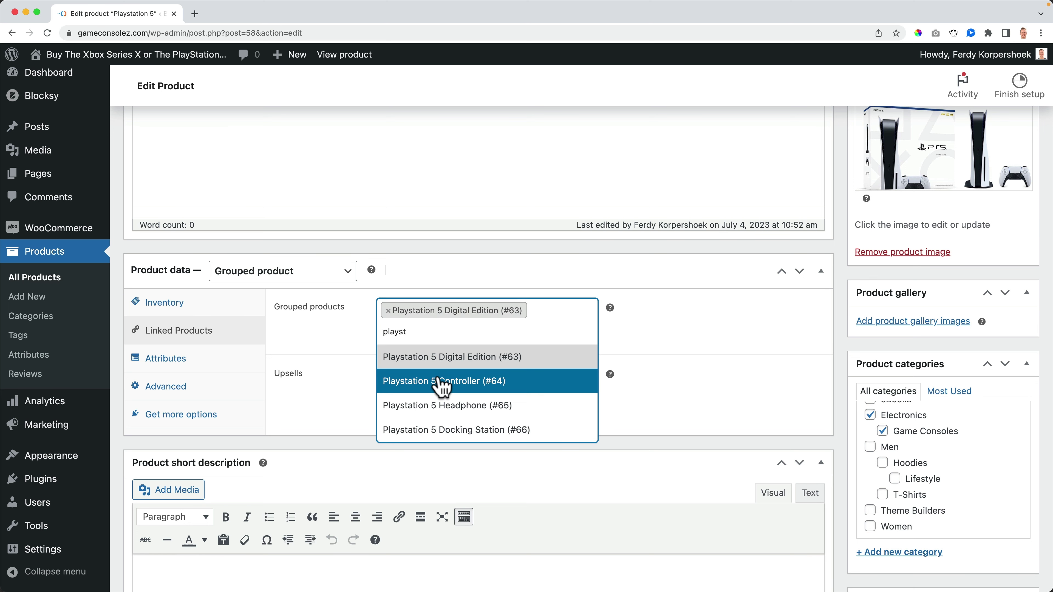
{"action": "left_click", "coordinate": [440, 381]}
Step: Add the Docking Station and Headphone to the group and save the product with Update
{"action": "left_click", "coordinate": [426, 353]}
{"action": "type", "text": "pla"}
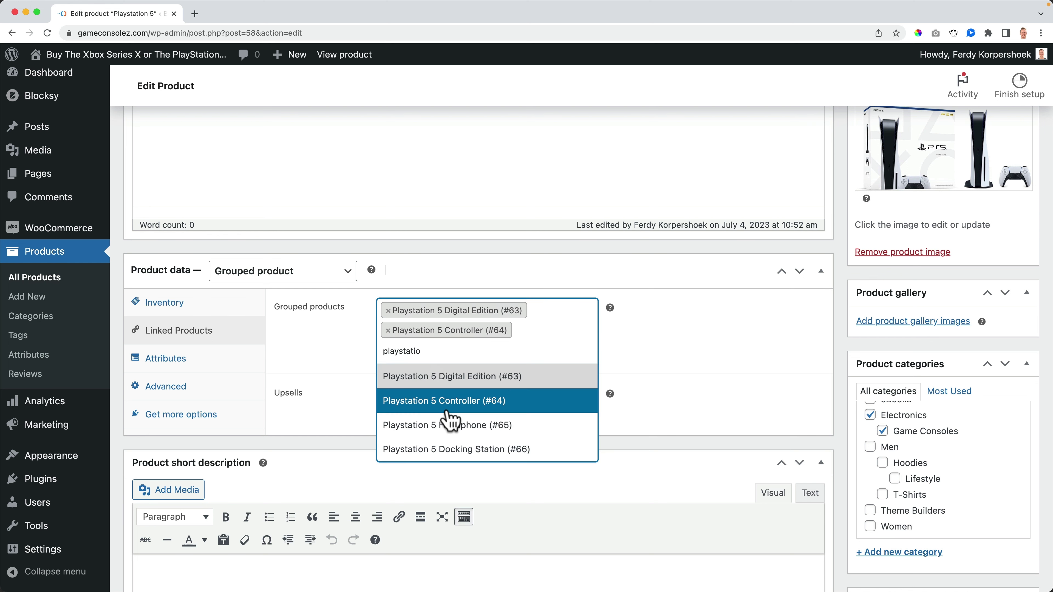
{"action": "left_click", "coordinate": [456, 447]}
{"action": "type", "text": "s"}
{"action": "type", "text": "play"}
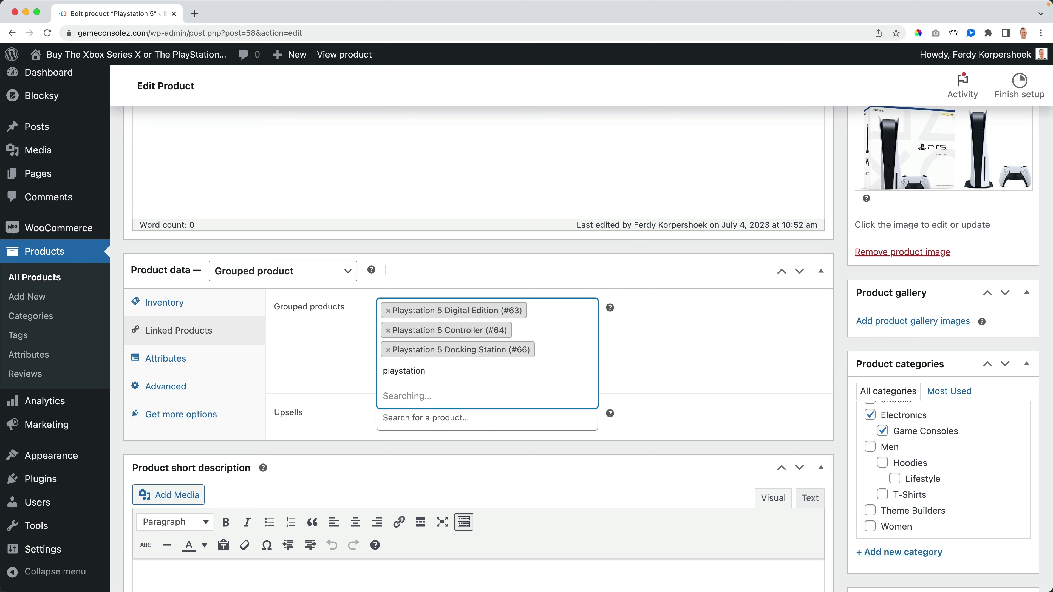
{"action": "left_click", "coordinate": [444, 443]}
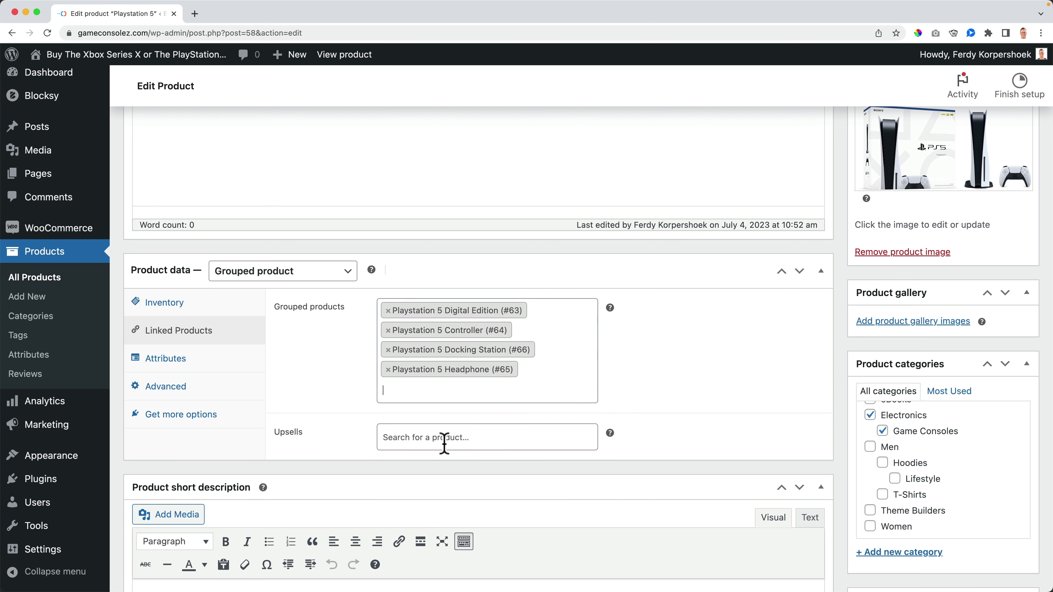
{"action": "scroll", "coordinate": [836, 395], "scroll_direction": "up", "scroll_amount": 8}
{"action": "left_click", "coordinate": [998, 355]}
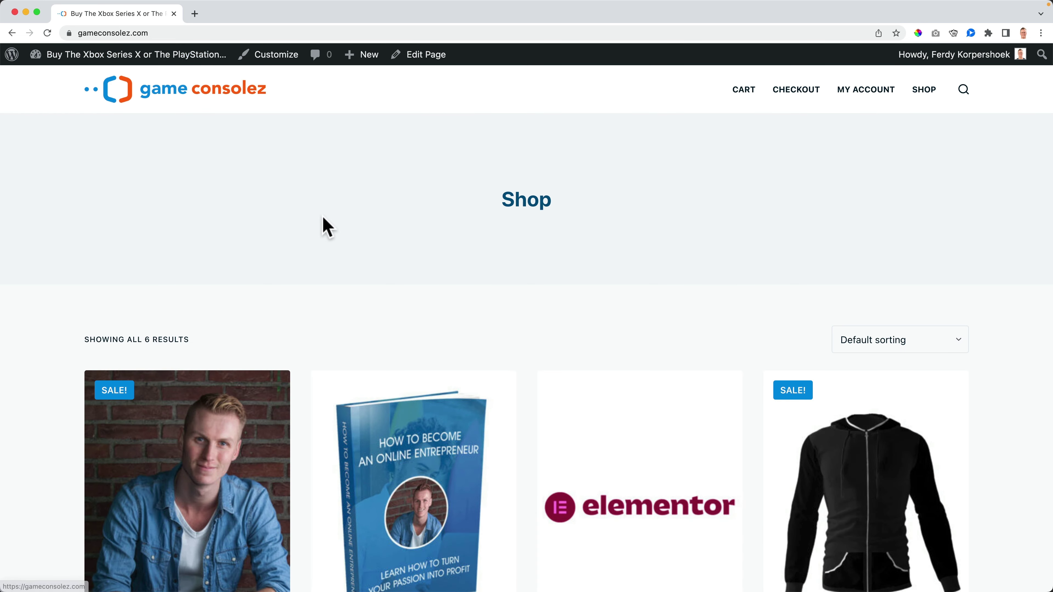
Step: Open the Playstation 5 product page from the shop and look over its bundled items
{"action": "scroll", "coordinate": [322, 226], "scroll_direction": "down", "scroll_amount": 10}
{"action": "scroll", "coordinate": [302, 224], "scroll_direction": "down", "scroll_amount": 5}
{"action": "left_click", "coordinate": [219, 307]}
{"action": "scroll", "coordinate": [762, 198], "scroll_direction": "down", "scroll_amount": 3}
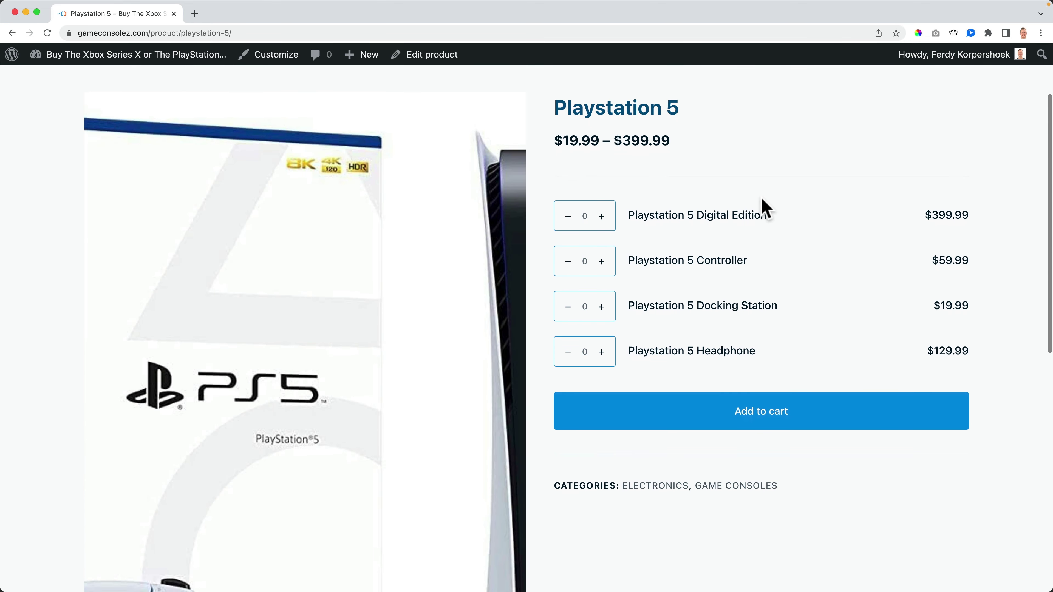
{"action": "scroll", "coordinate": [732, 195], "scroll_direction": "up", "scroll_amount": 2}
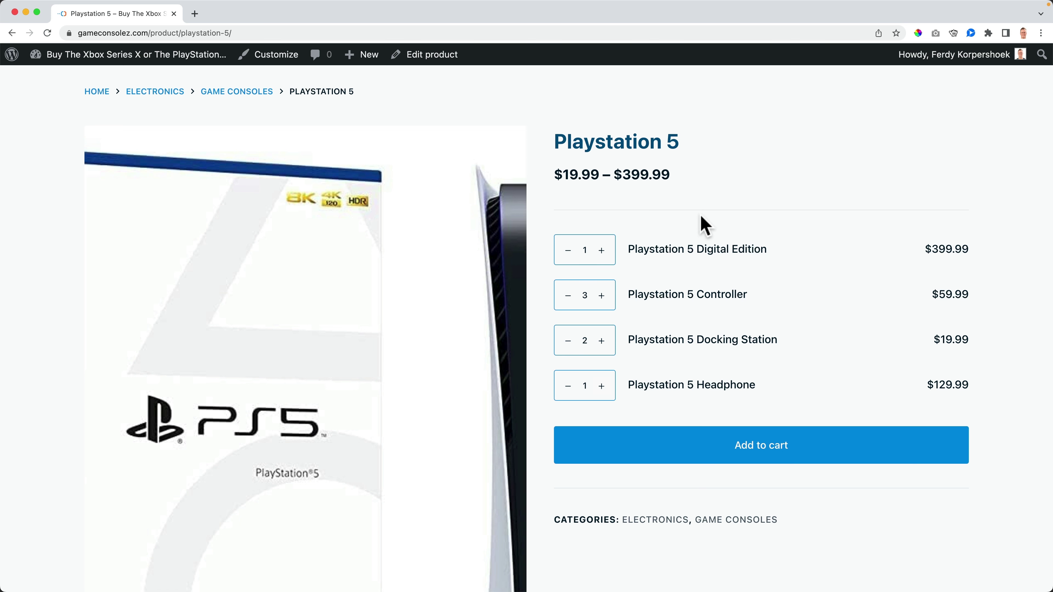
{"action": "scroll", "coordinate": [704, 225], "scroll_direction": "down", "scroll_amount": 1}
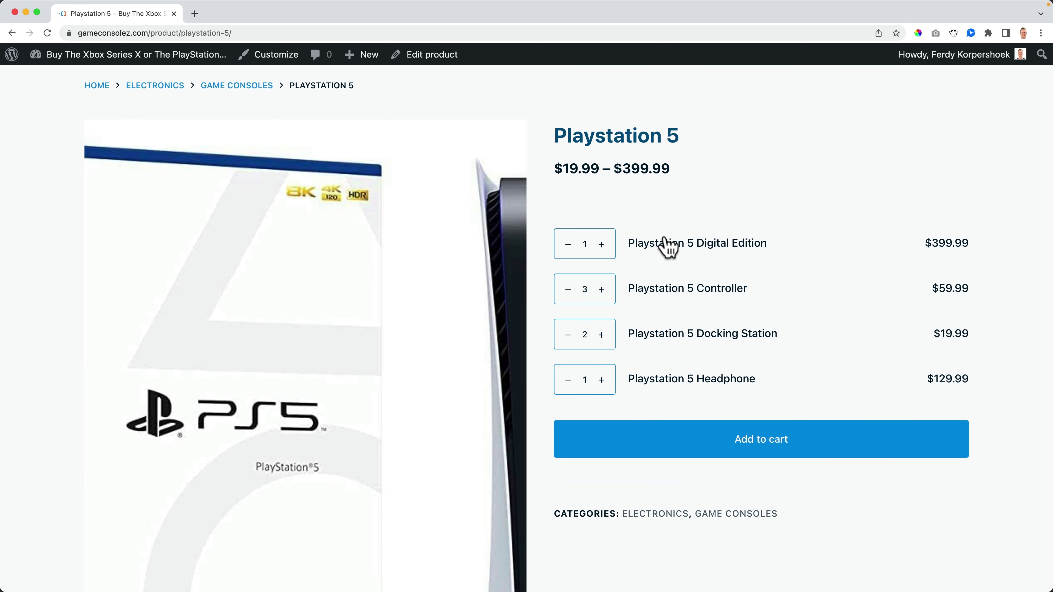